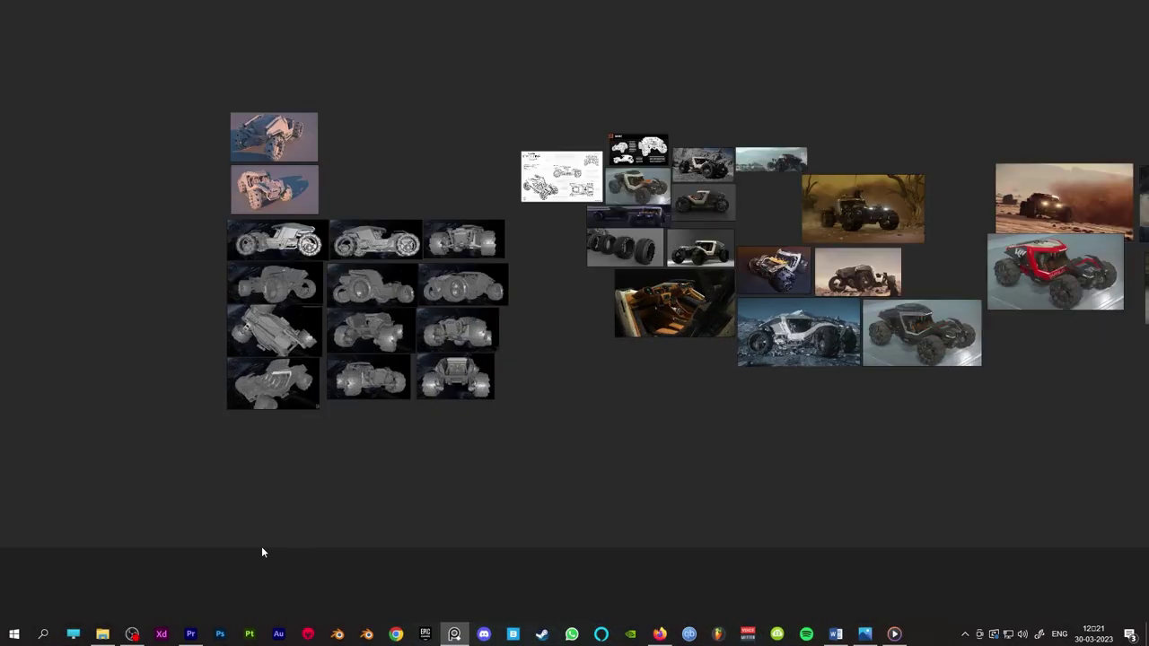
Examine the overview of the Cyclone reference board, including the blueprint sheet, the models sheet, the tyre render and the white-bodied vehicle images
{"action": "middle_click_drag", "start_coordinate": [536, 463], "coordinate": [480, 514]}
{"action": "scroll", "coordinate": [597, 505], "scroll_direction": "up", "scroll_amount": 1}
{"action": "scroll", "coordinate": [602, 503], "scroll_direction": "down", "scroll_amount": 1}
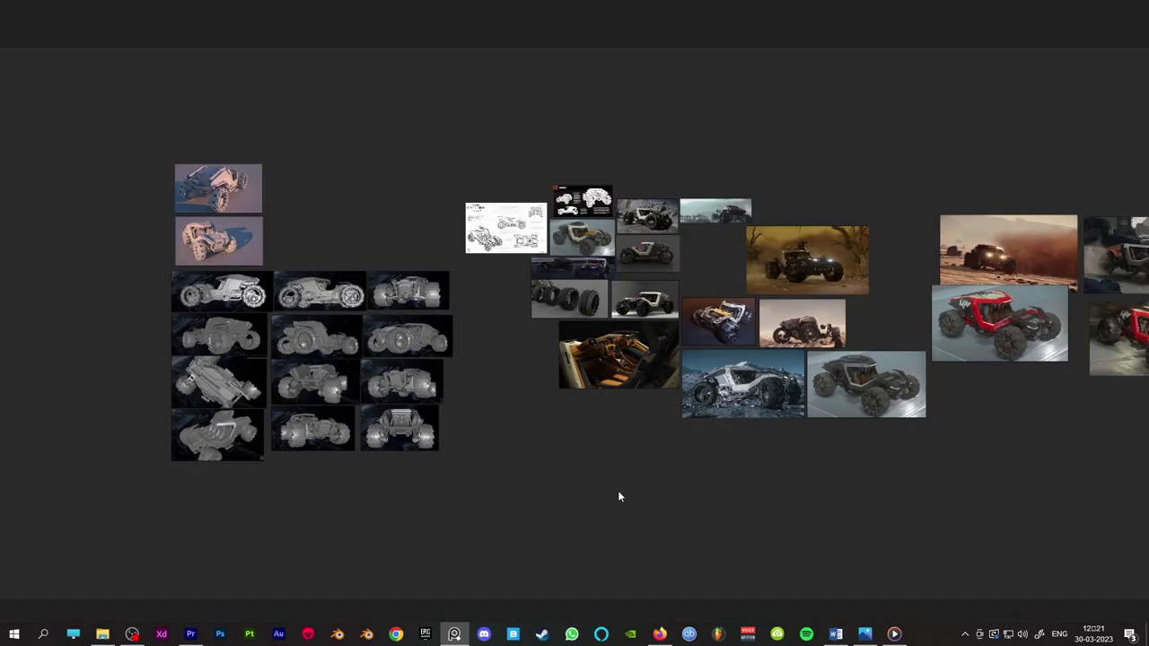
{"action": "scroll", "coordinate": [618, 492], "scroll_direction": "up", "scroll_amount": 1}
{"action": "middle_click_drag", "start_coordinate": [617, 465], "coordinate": [632, 513]}
{"action": "scroll", "coordinate": [630, 289], "scroll_direction": "up", "scroll_amount": 4}
{"action": "middle_click_drag", "start_coordinate": [632, 290], "coordinate": [560, 476]}
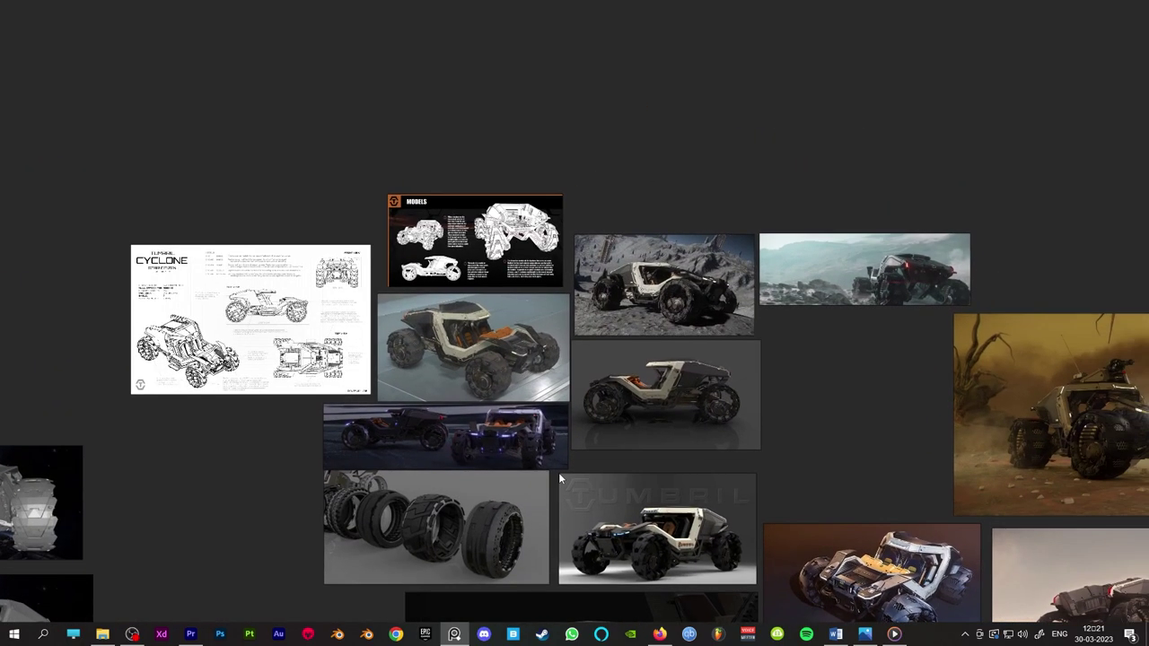
{"action": "scroll", "coordinate": [617, 467], "scroll_direction": "up", "scroll_amount": 1}
{"action": "scroll", "coordinate": [634, 467], "scroll_direction": "up", "scroll_amount": 1}
{"action": "middle_click_drag", "start_coordinate": [650, 452], "coordinate": [604, 440]}
{"action": "scroll", "coordinate": [609, 439], "scroll_direction": "down", "scroll_amount": 1}
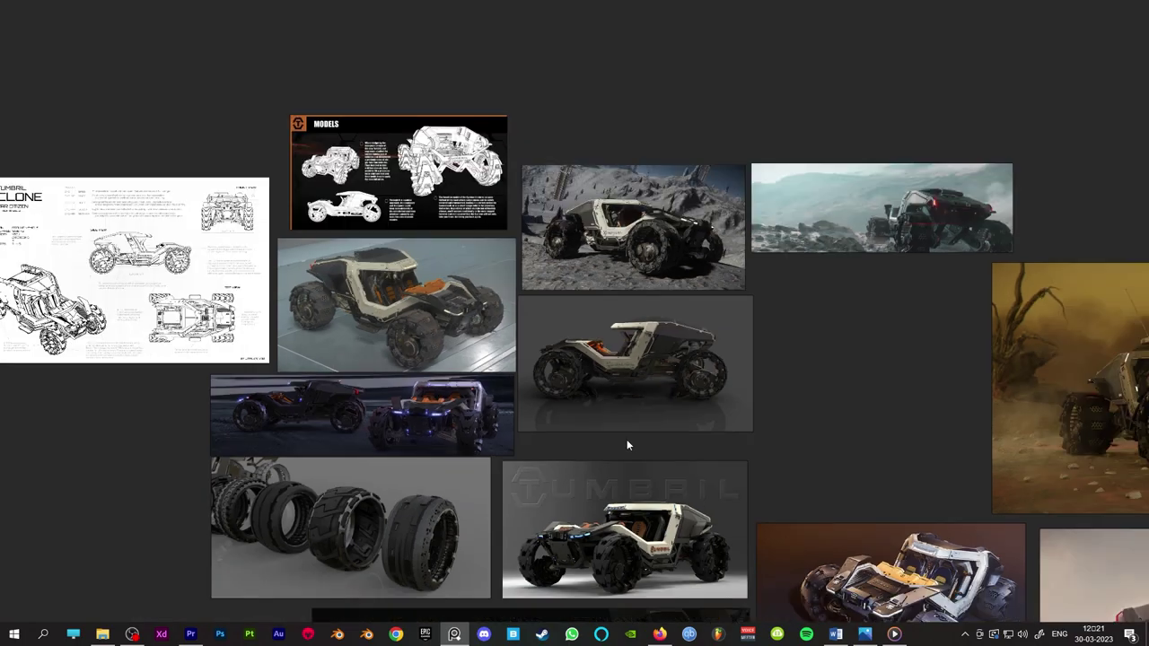
{"action": "scroll", "coordinate": [629, 442], "scroll_direction": "down", "scroll_amount": 1}
{"action": "scroll", "coordinate": [632, 441], "scroll_direction": "up", "scroll_amount": 1}
{"action": "middle_click_drag", "start_coordinate": [516, 265], "coordinate": [656, 492]}
{"action": "scroll", "coordinate": [657, 492], "scroll_direction": "up", "scroll_amount": 3}
{"action": "scroll", "coordinate": [656, 492], "scroll_direction": "down", "scroll_amount": 2}
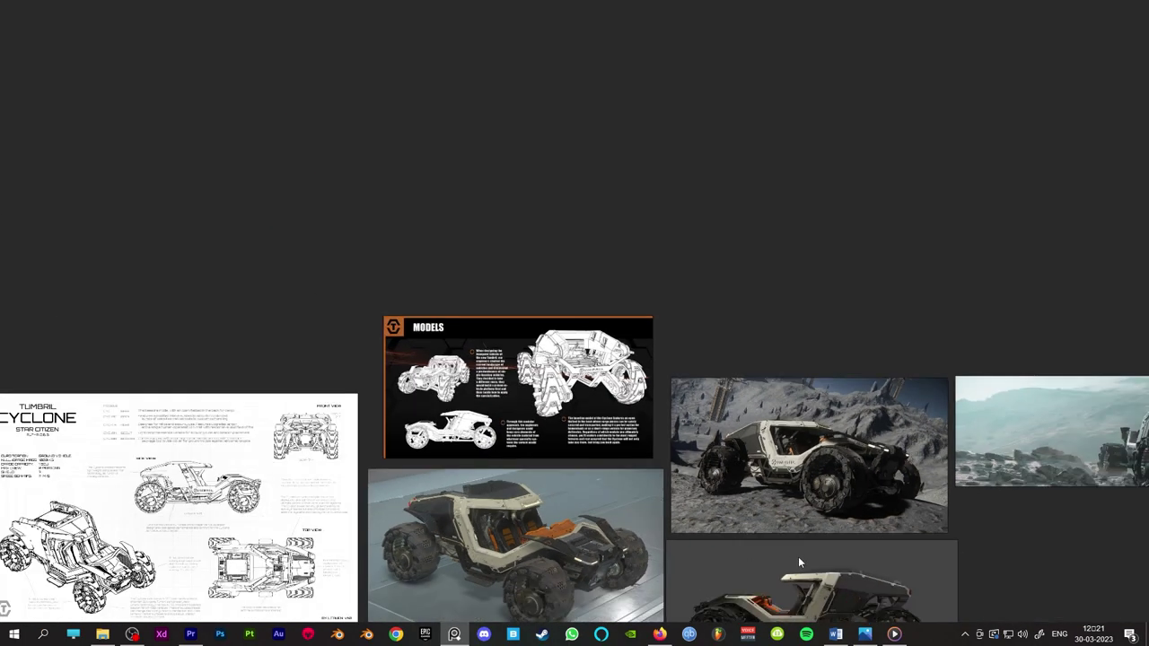
{"action": "scroll", "coordinate": [798, 563], "scroll_direction": "down", "scroll_amount": 5}
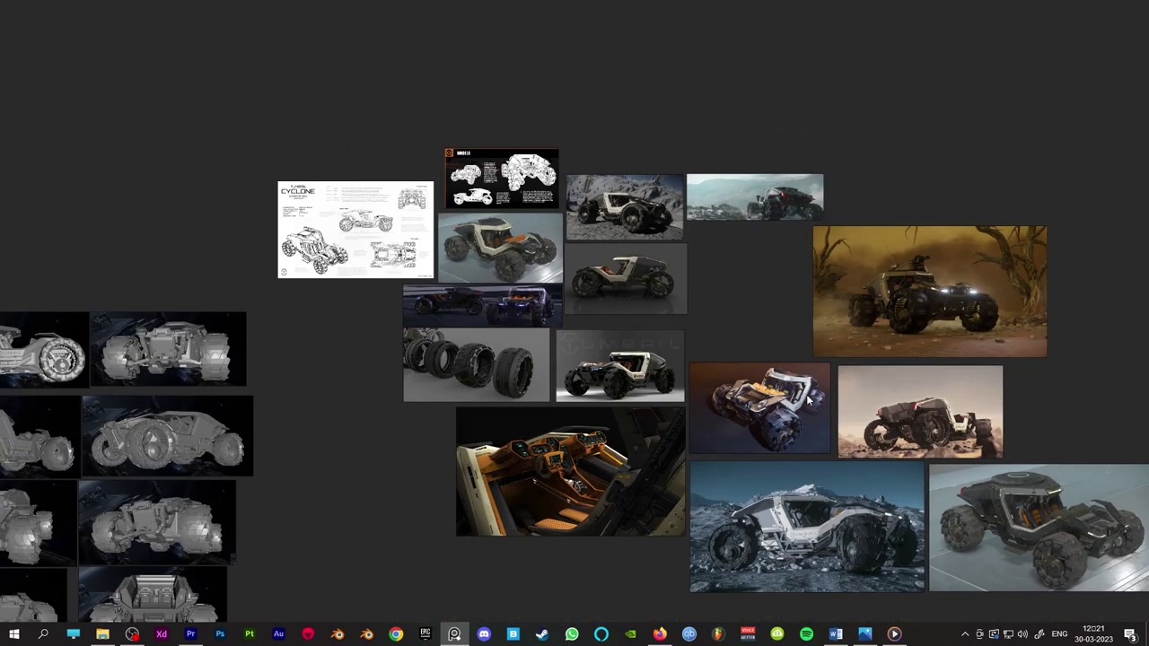
Examine the cockpit, desert and action reference images, together with the red and orange vehicle variants
{"action": "scroll", "coordinate": [815, 418], "scroll_direction": "up", "scroll_amount": 1}
{"action": "middle_click_drag", "start_coordinate": [823, 459], "coordinate": [679, 340]}
{"action": "scroll", "coordinate": [927, 444], "scroll_direction": "down", "scroll_amount": 3}
{"action": "middle_click_drag", "start_coordinate": [927, 444], "coordinate": [551, 430]}
{"action": "scroll", "coordinate": [687, 416], "scroll_direction": "up", "scroll_amount": 1}
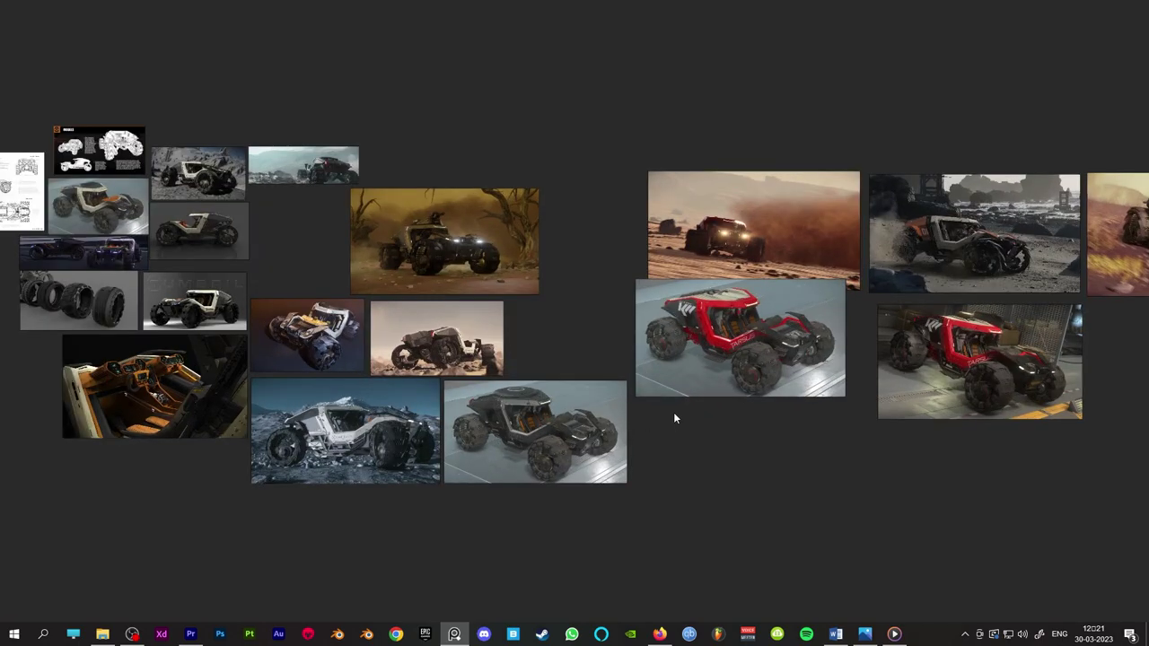
{"action": "scroll", "coordinate": [675, 418], "scroll_direction": "up", "scroll_amount": 1}
{"action": "scroll", "coordinate": [607, 430], "scroll_direction": "down", "scroll_amount": 1}
{"action": "scroll", "coordinate": [790, 438], "scroll_direction": "up", "scroll_amount": 1}
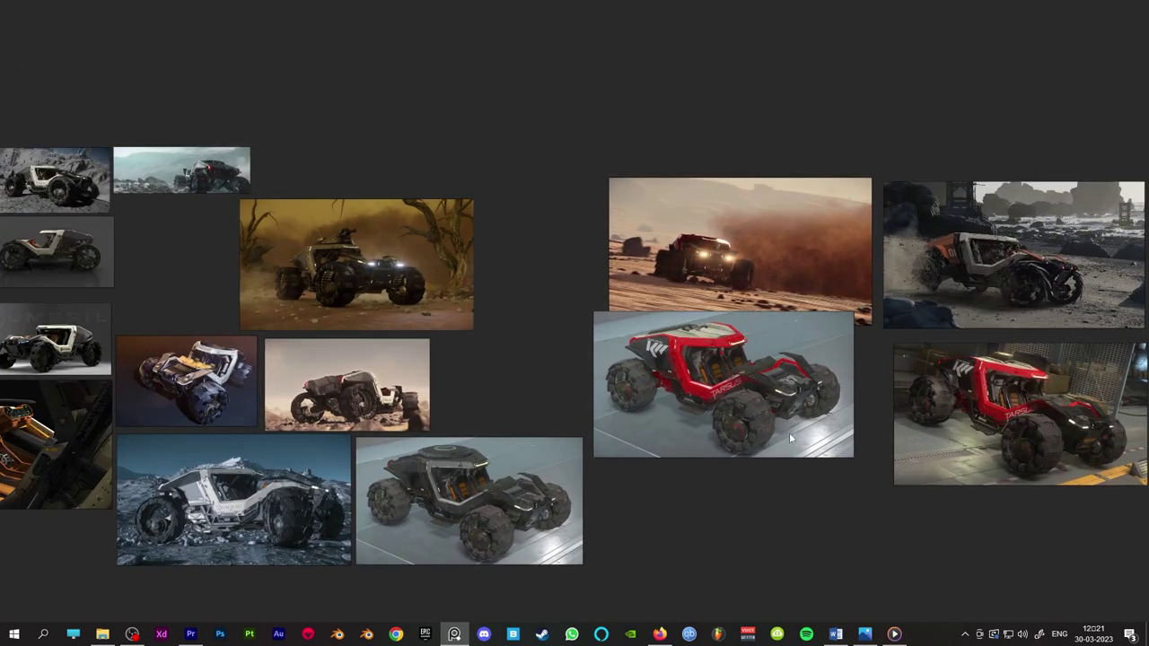
{"action": "middle_click_drag", "start_coordinate": [791, 438], "coordinate": [401, 434]}
{"action": "scroll", "coordinate": [711, 414], "scroll_direction": "up", "scroll_amount": 1}
{"action": "scroll", "coordinate": [662, 502], "scroll_direction": "up", "scroll_amount": 1}
{"action": "middle_click_drag", "start_coordinate": [841, 352], "coordinate": [814, 407]}
{"action": "middle_click_drag", "start_coordinate": [757, 464], "coordinate": [909, 388]}
{"action": "middle_click_drag", "start_coordinate": [597, 434], "coordinate": [699, 445]}
{"action": "scroll", "coordinate": [698, 442], "scroll_direction": "down", "scroll_amount": 1}
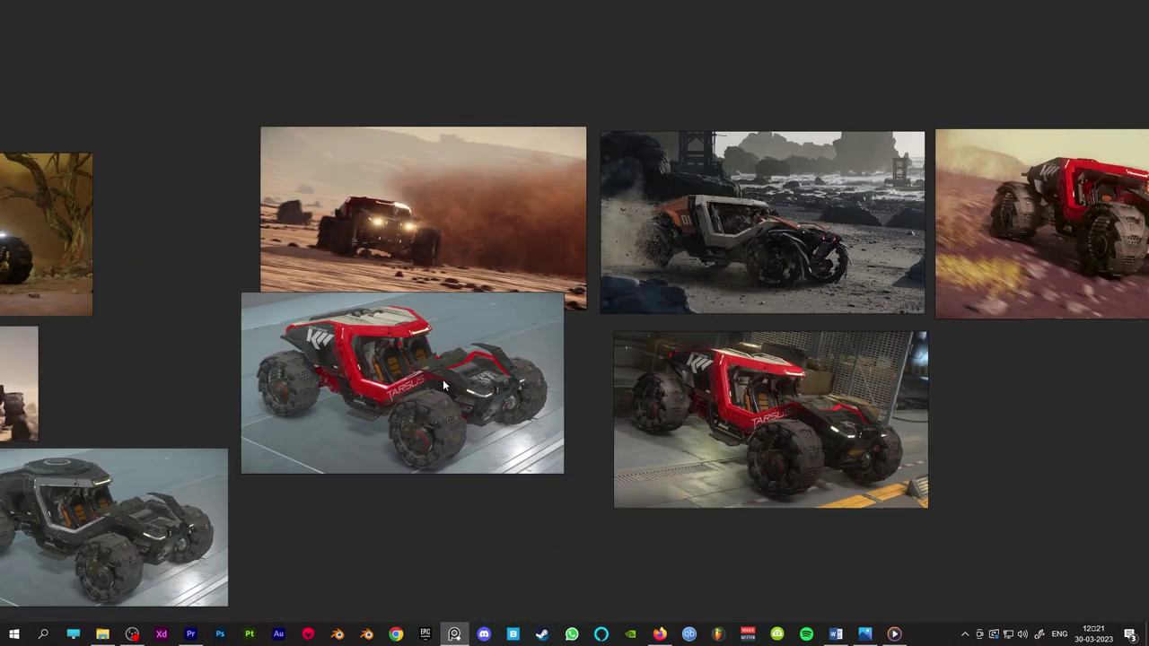
Inspect the red Tarsus vehicle reference up close, focusing on its overall paint scheme and roof details
{"action": "scroll", "coordinate": [420, 385], "scroll_direction": "up", "scroll_amount": 2}
{"action": "scroll", "coordinate": [386, 388], "scroll_direction": "up", "scroll_amount": 1}
{"action": "middle_click_drag", "start_coordinate": [382, 395], "coordinate": [560, 307]}
{"action": "scroll", "coordinate": [492, 382], "scroll_direction": "up", "scroll_amount": 3}
{"action": "scroll", "coordinate": [492, 382], "scroll_direction": "down", "scroll_amount": 2}
{"action": "scroll", "coordinate": [497, 376], "scroll_direction": "up", "scroll_amount": 1}
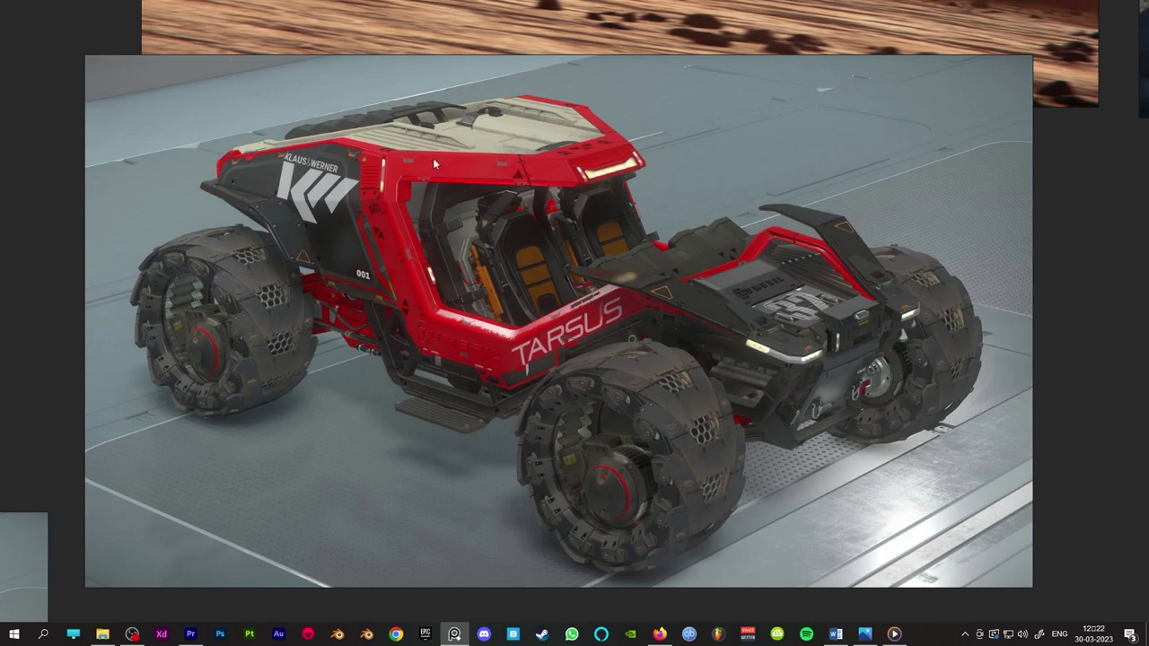
{"action": "middle_click_drag", "start_coordinate": [434, 160], "coordinate": [474, 284]}
{"action": "scroll", "coordinate": [494, 247], "scroll_direction": "up", "scroll_amount": 3}
{"action": "middle_click_drag", "start_coordinate": [514, 222], "coordinate": [635, 259]}
{"action": "scroll", "coordinate": [633, 318], "scroll_direction": "down", "scroll_amount": 1}
{"action": "scroll", "coordinate": [633, 318], "scroll_direction": "up", "scroll_amount": 1}
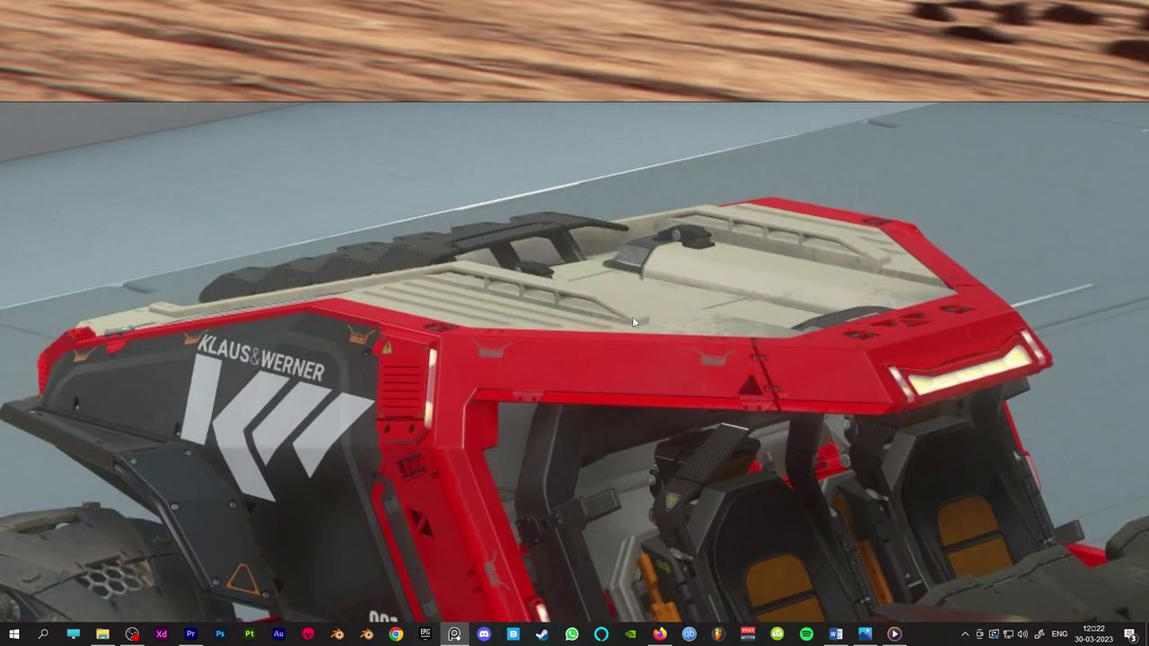
Inspect the side decals, cabin, hood and front wheel area of the red Tarsus vehicle reference
{"action": "middle_click_drag", "start_coordinate": [633, 318], "coordinate": [663, 294]}
{"action": "scroll", "coordinate": [654, 291], "scroll_direction": "down", "scroll_amount": 1}
{"action": "scroll", "coordinate": [653, 289], "scroll_direction": "down", "scroll_amount": 2}
{"action": "scroll", "coordinate": [695, 380], "scroll_direction": "up", "scroll_amount": 2}
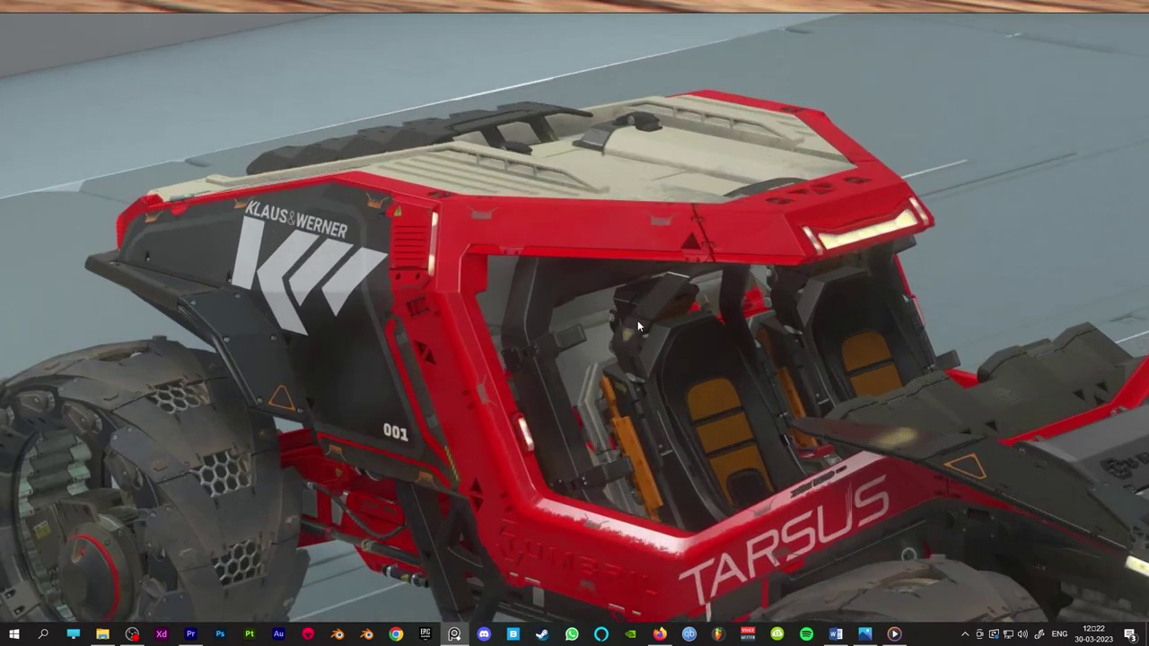
{"action": "scroll", "coordinate": [638, 321], "scroll_direction": "up", "scroll_amount": 2}
{"action": "middle_click_drag", "start_coordinate": [604, 365], "coordinate": [616, 292]}
{"action": "middle_click_drag", "start_coordinate": [596, 347], "coordinate": [591, 54]}
{"action": "scroll", "coordinate": [625, 373], "scroll_direction": "up", "scroll_amount": 1}
{"action": "middle_click_drag", "start_coordinate": [631, 359], "coordinate": [625, 315]}
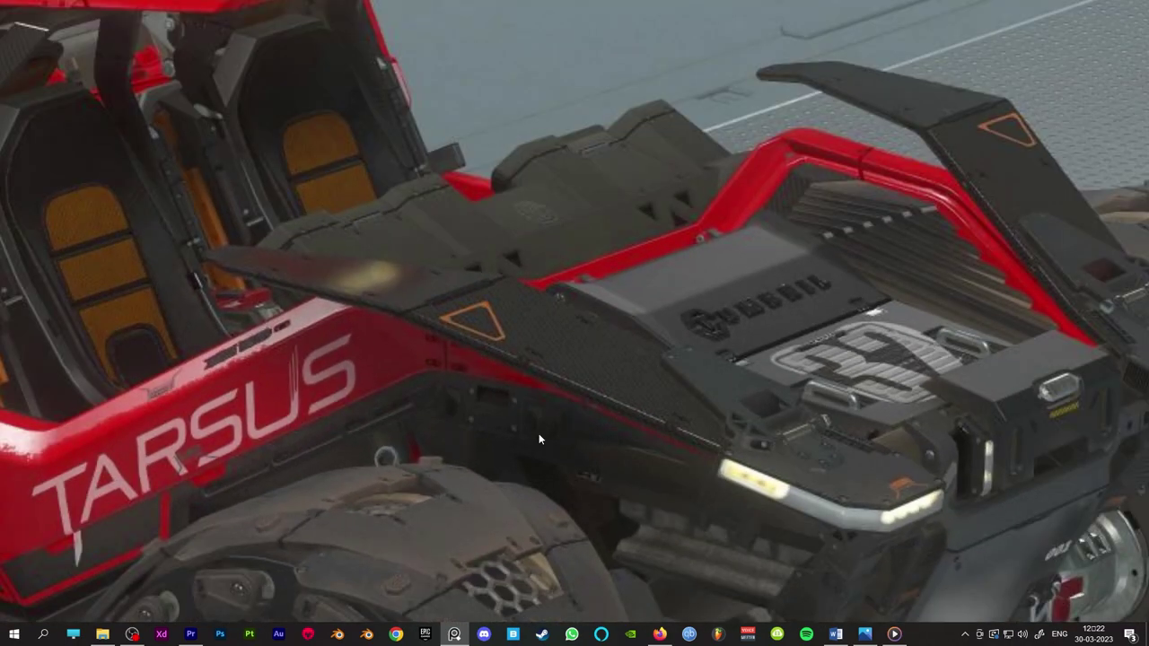
{"action": "scroll", "coordinate": [539, 440], "scroll_direction": "down", "scroll_amount": 4}
{"action": "middle_click_drag", "start_coordinate": [534, 450], "coordinate": [569, 160]}
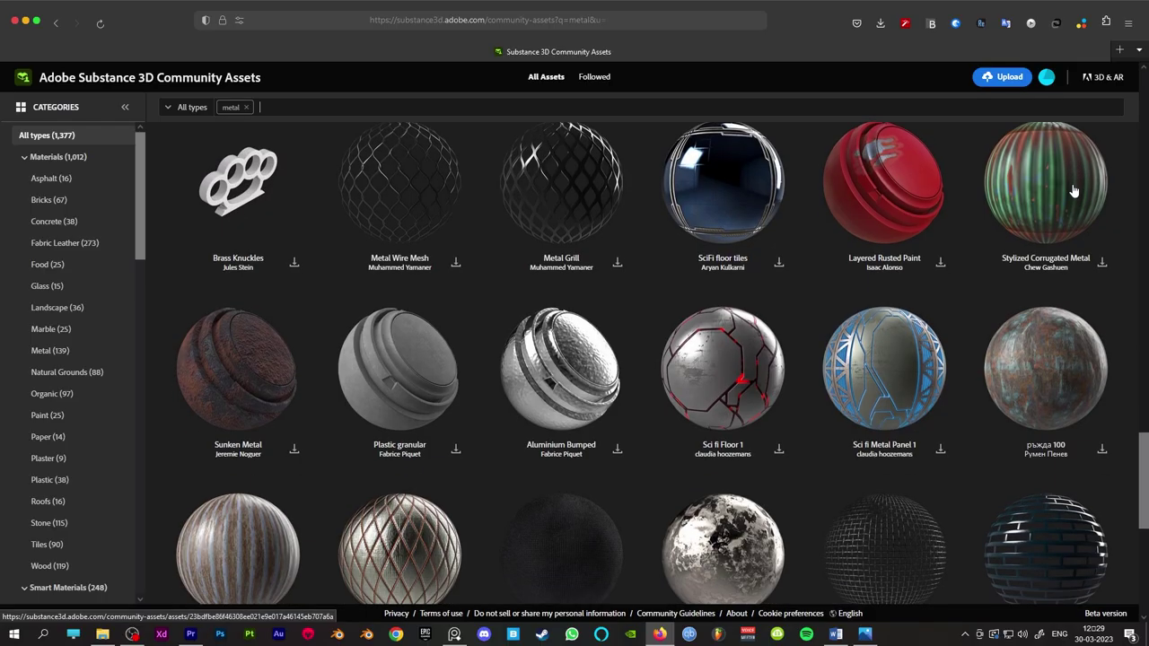
Browse the metal results on Substance 3D Community Assets, and the smart materials list in Substance 3D Painter
{"action": "scroll", "coordinate": [1073, 190], "scroll_direction": "down", "scroll_amount": 5}
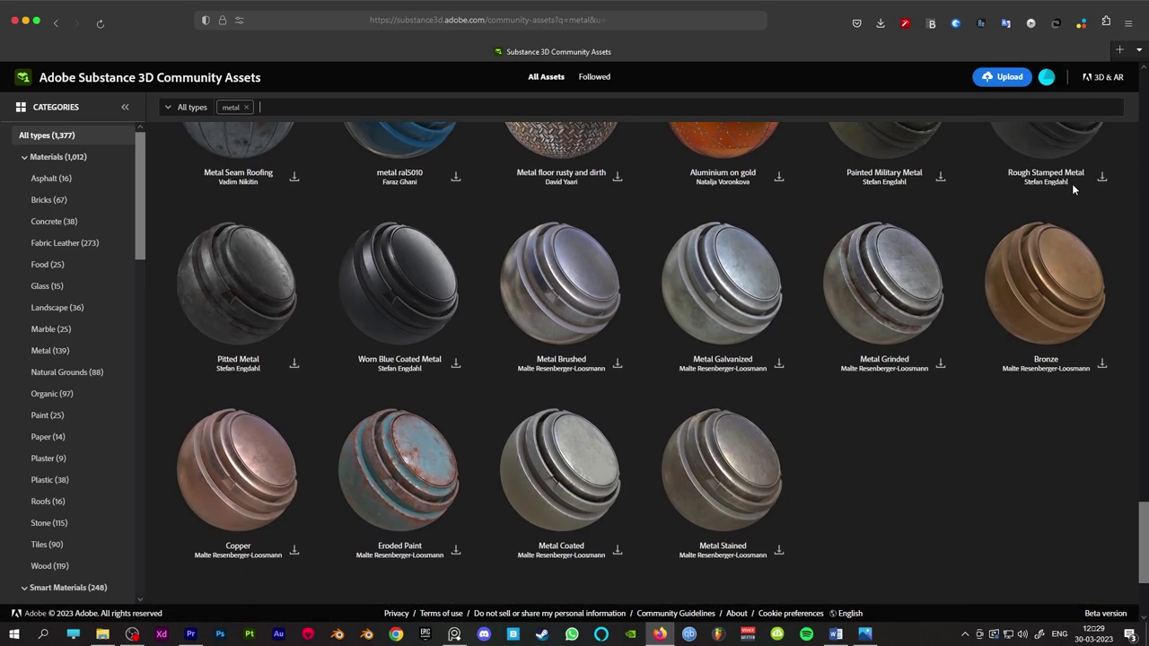
{"action": "scroll", "coordinate": [1072, 183], "scroll_direction": "down", "scroll_amount": 3}
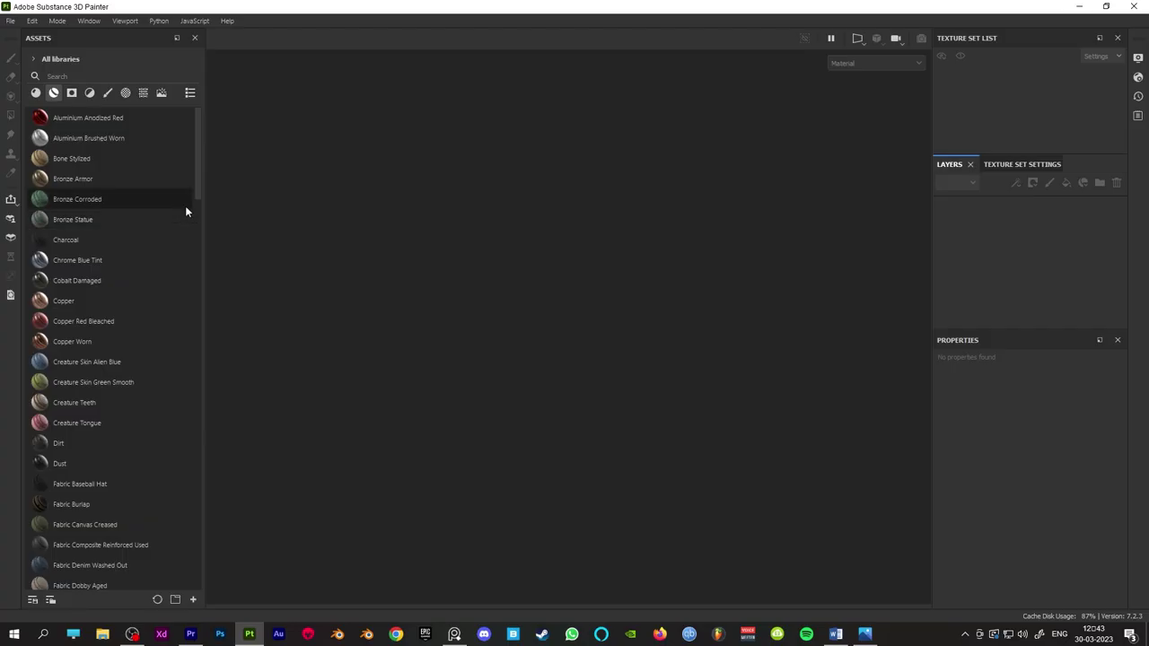
{"action": "scroll", "coordinate": [185, 208], "scroll_direction": "down", "scroll_amount": 4}
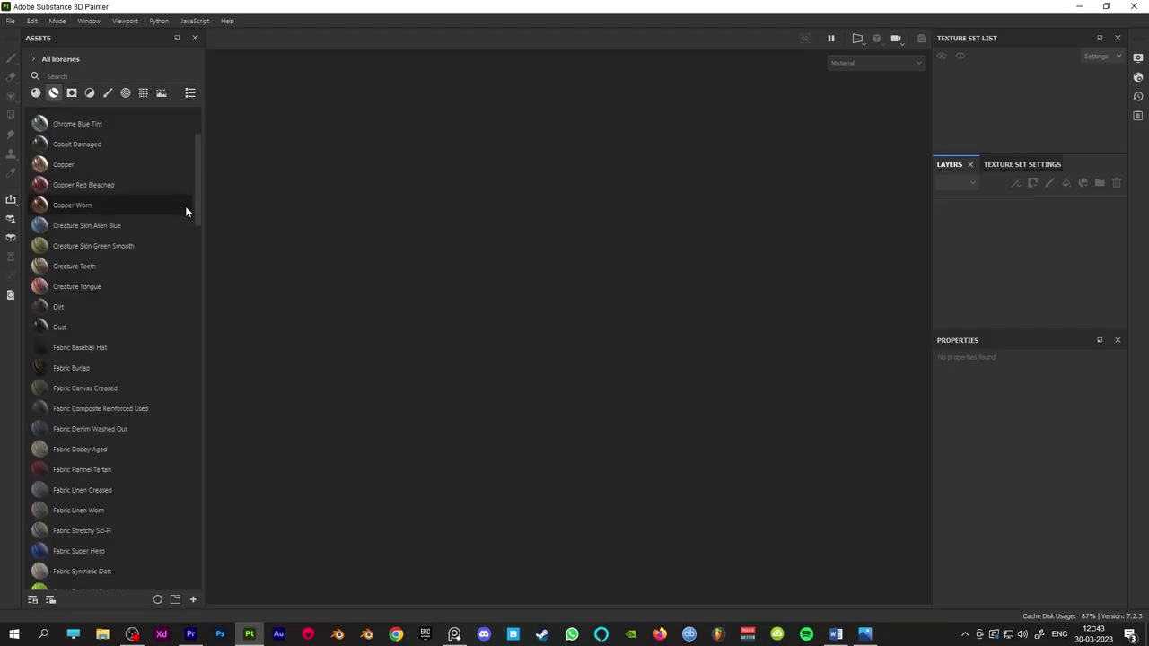
{"action": "scroll", "coordinate": [186, 211], "scroll_direction": "down", "scroll_amount": 12}
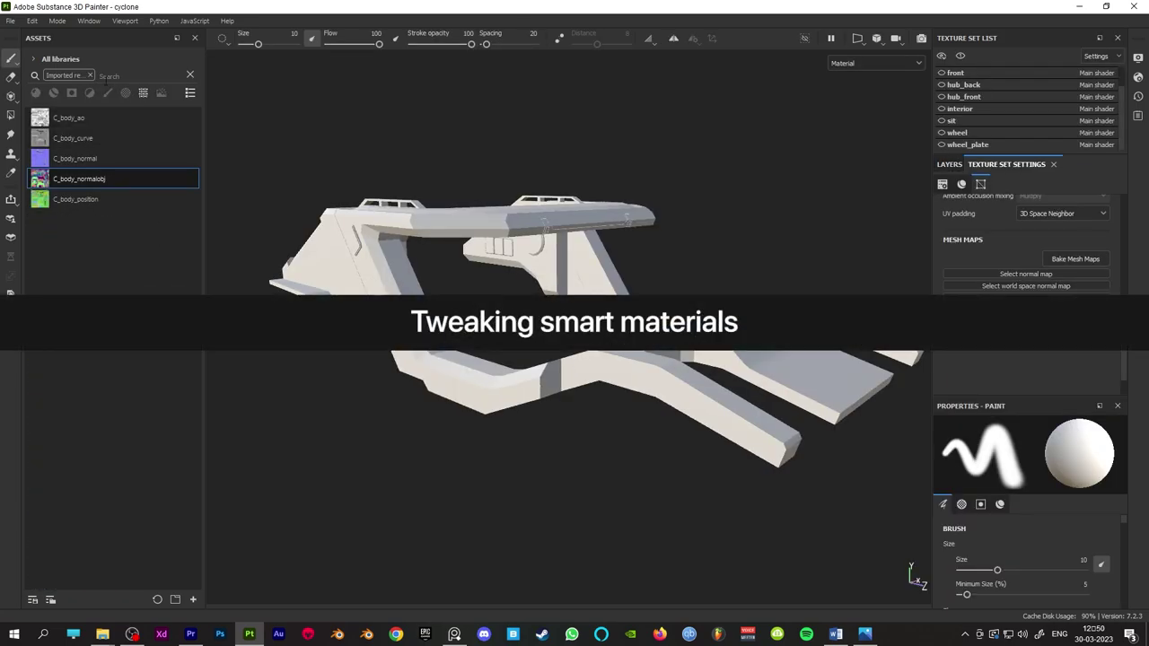
Clear the asset filter and import C_ao, C_curve, C_normal, C_normalobj and C_position from the _baking body folder
{"action": "left_click", "coordinate": [89, 75]}
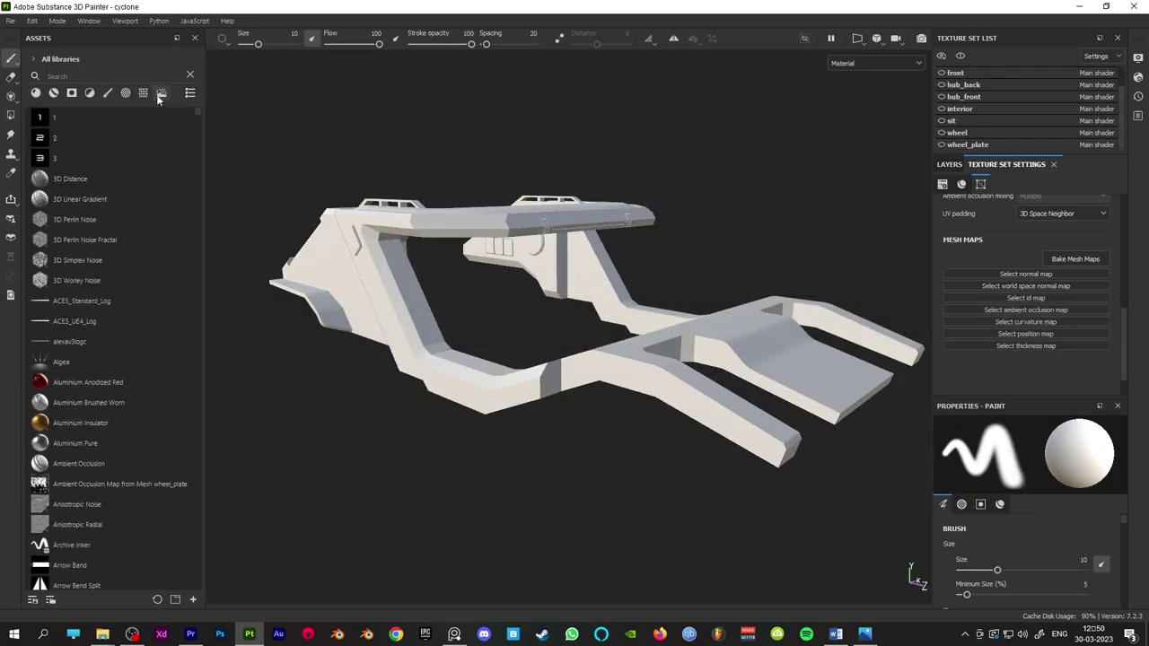
{"action": "left_click", "coordinate": [195, 600]}
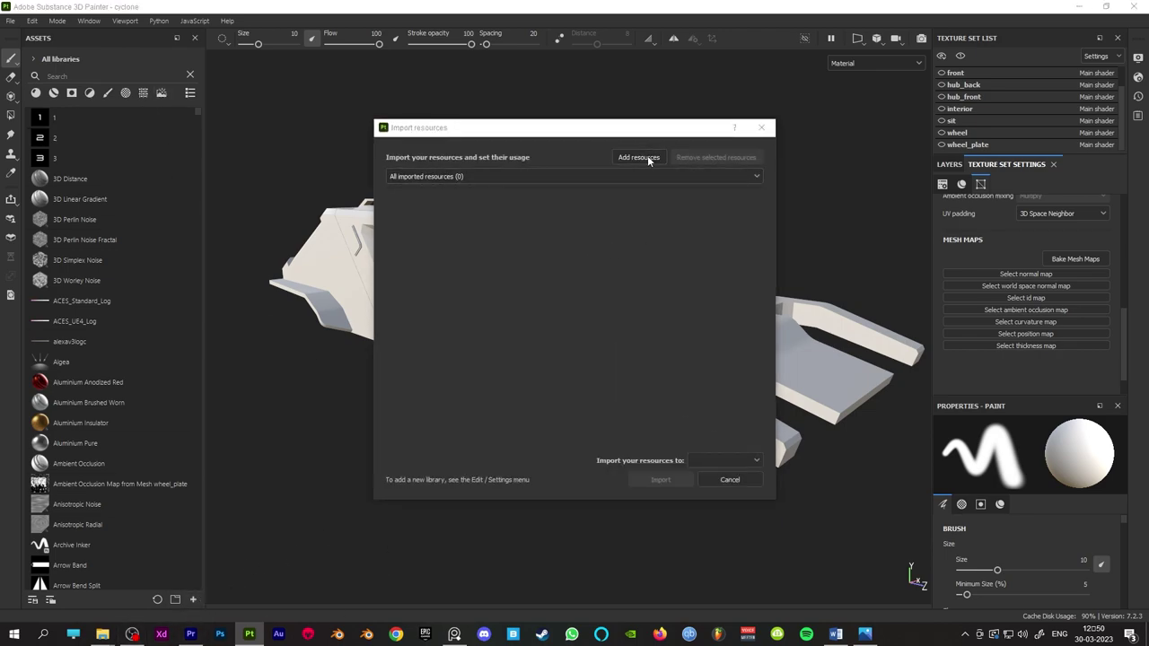
{"action": "left_click", "coordinate": [648, 158]}
{"action": "left_click", "coordinate": [434, 168]}
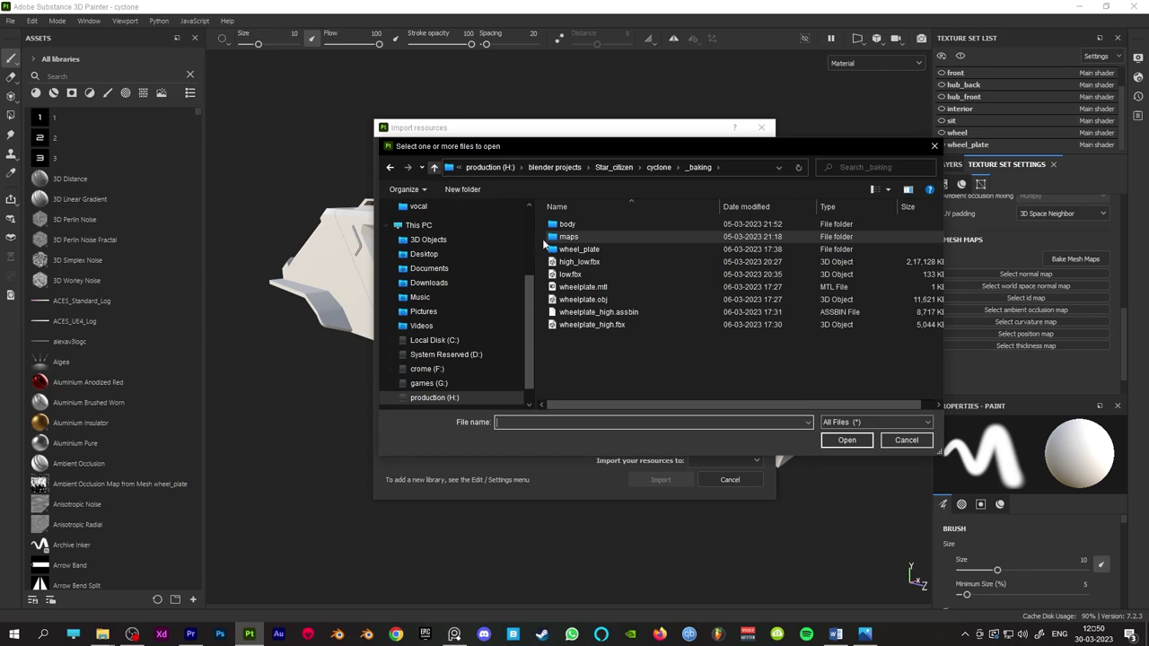
{"action": "double_click", "coordinate": [592, 227]}
{"action": "left_click_drag", "start_coordinate": [893, 348], "coordinate": [544, 206]}
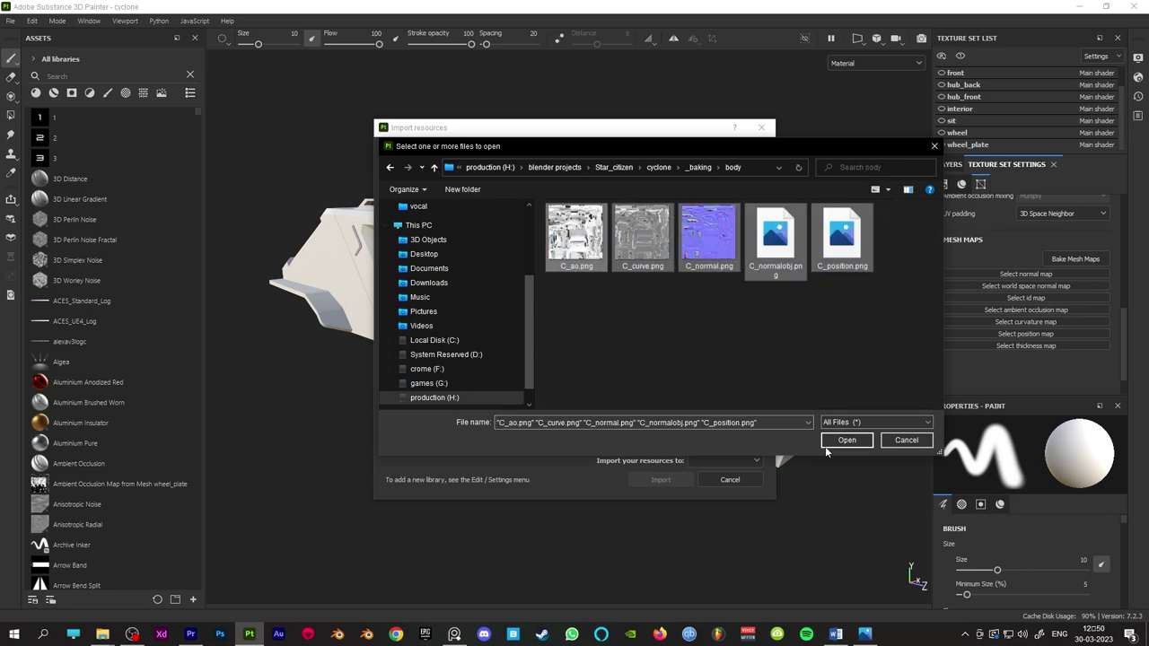
{"action": "left_click", "coordinate": [828, 444]}
{"action": "left_click", "coordinate": [721, 200]}
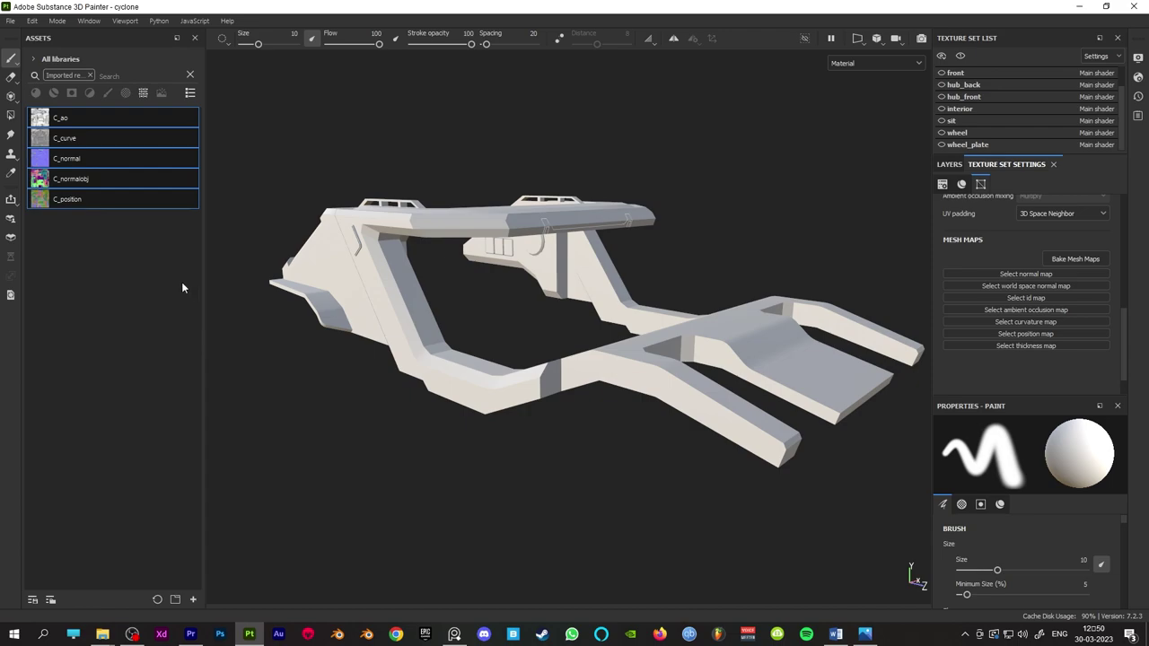
Assign C_ao as the ambient occlusion mesh map and C_curve as the curvature mesh map
{"action": "left_click", "coordinate": [124, 118]}
{"action": "left_click_drag", "start_coordinate": [122, 118], "coordinate": [1065, 315]}
{"action": "left_click_drag", "start_coordinate": [140, 140], "coordinate": [1039, 334]}
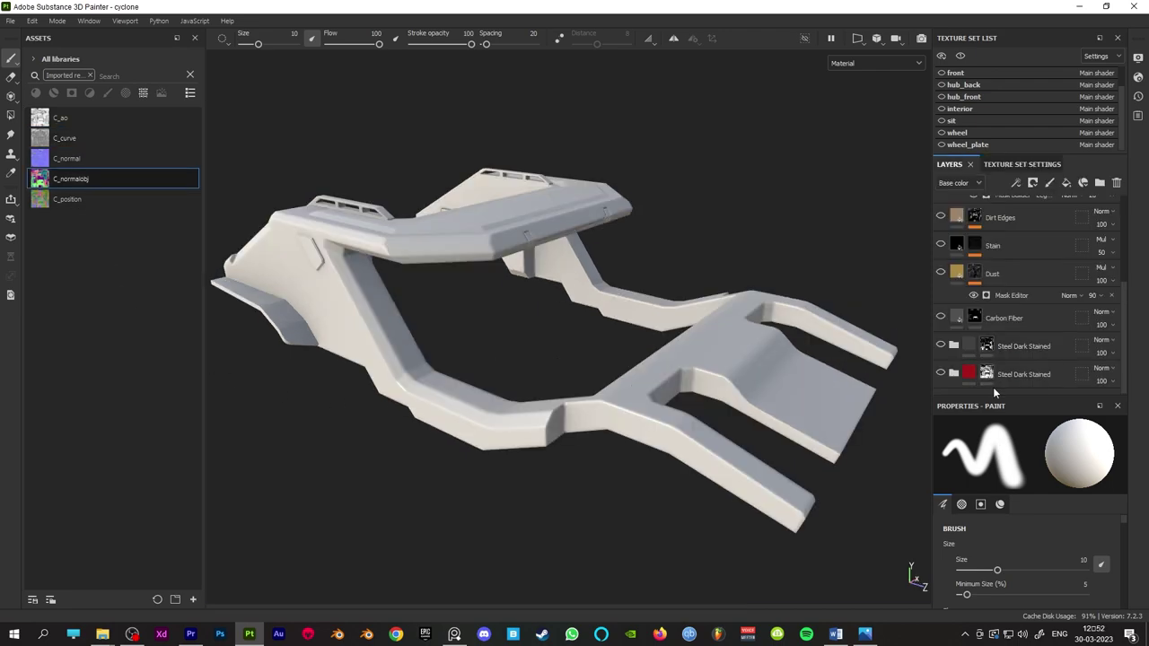
Make the body's two Steel Dark Stained groups and its Carbon Fiber, yellow Dust, Stain and Dirt Edges layers visible
{"action": "left_click", "coordinate": [1010, 370]}
{"action": "left_click", "coordinate": [941, 375]}
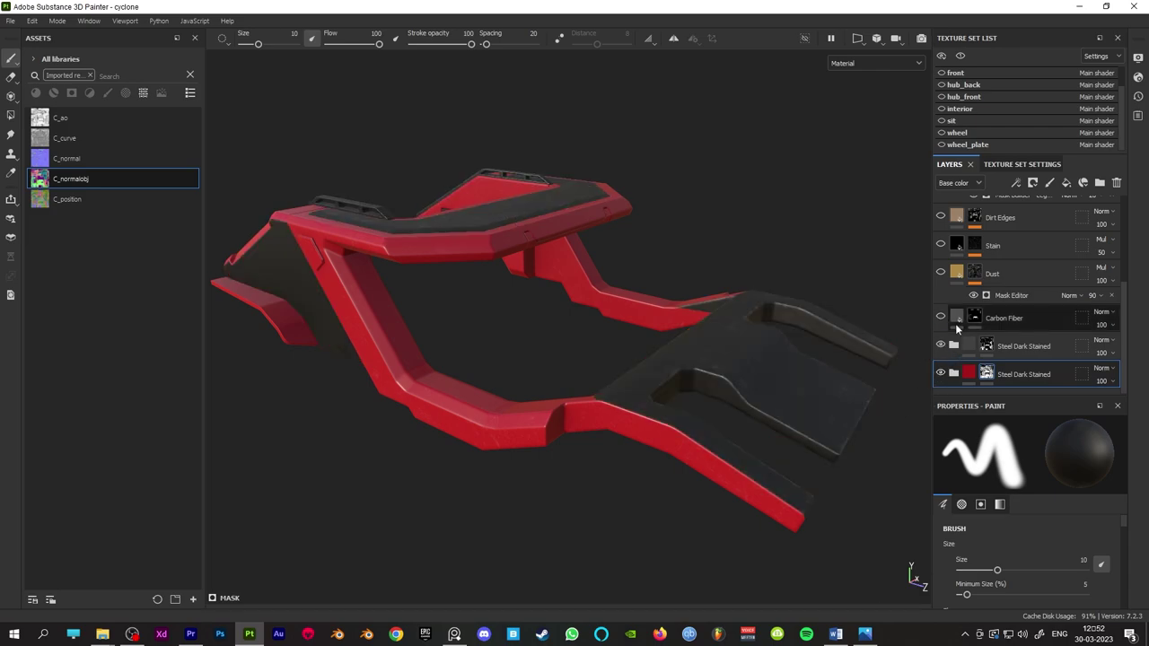
{"action": "left_click", "coordinate": [941, 273]}
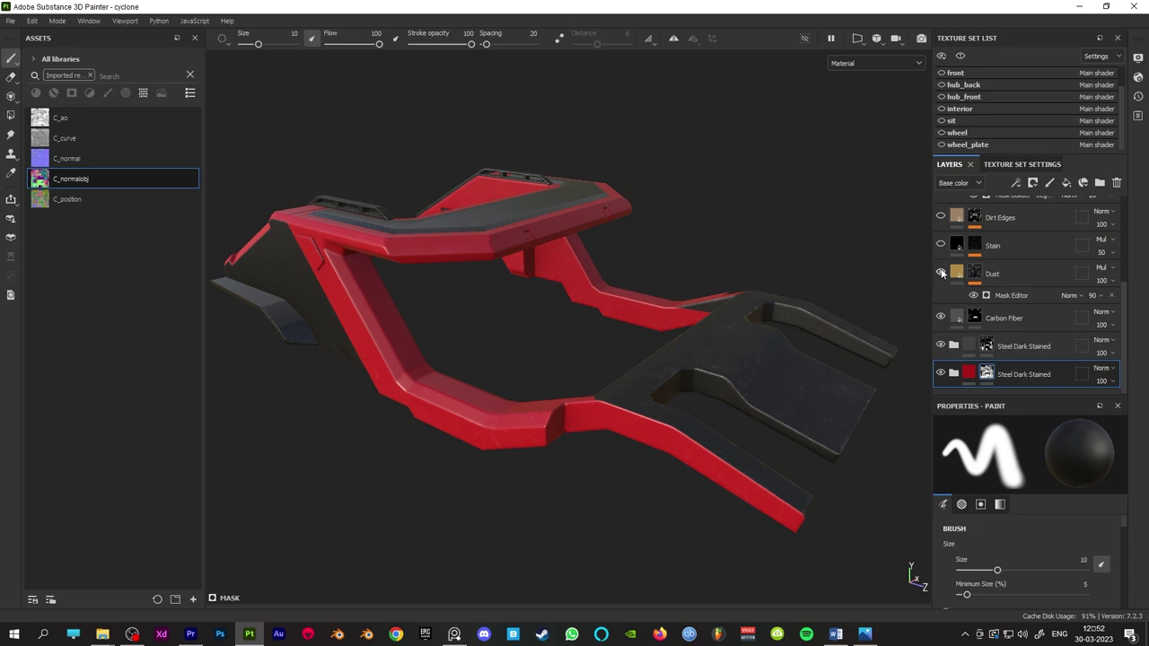
{"action": "left_click", "coordinate": [941, 274]}
{"action": "left_click", "coordinate": [941, 218]}
{"action": "scroll", "coordinate": [941, 260], "scroll_direction": "up", "scroll_amount": 3}
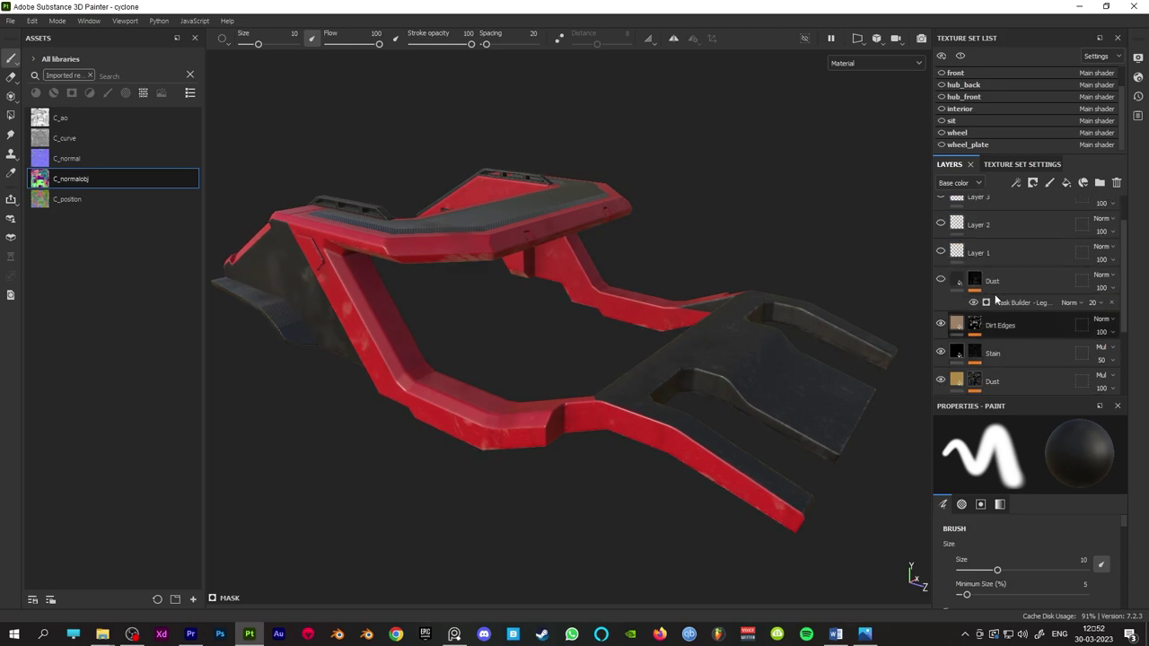
{"action": "scroll", "coordinate": [947, 284], "scroll_direction": "up", "scroll_amount": 1}
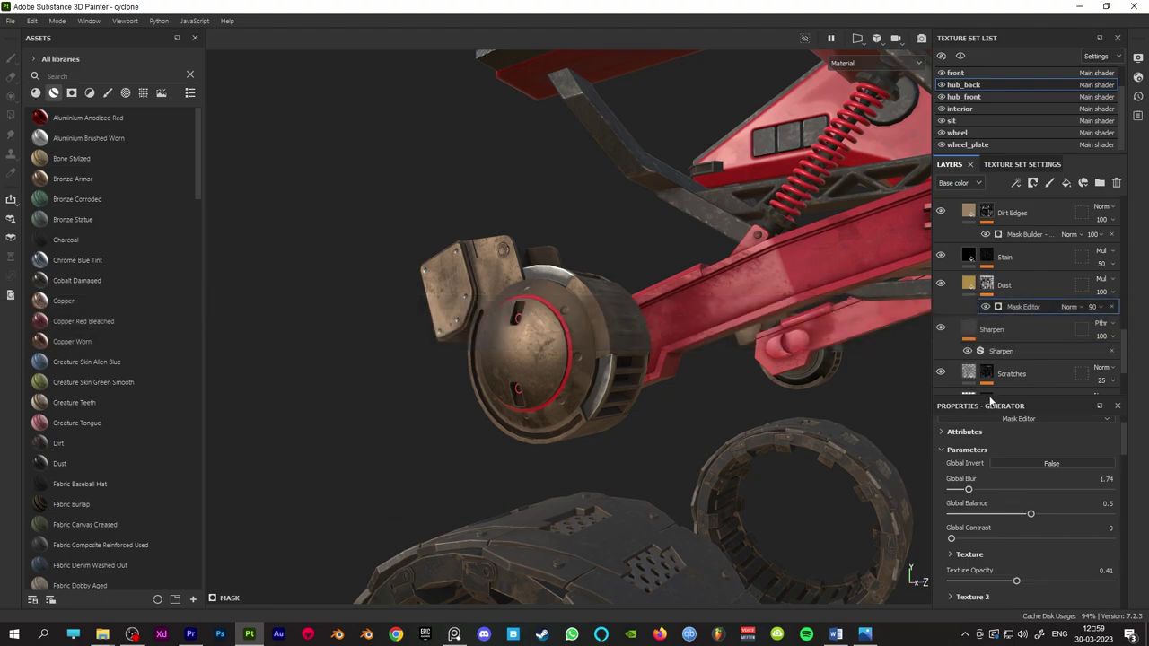
In the hub_back Dust layer's Mask Editor, set Global Contrast to 0.04 and Texture Opacity to 0.39, and adjust Texture 2 Opacity
{"action": "left_click_drag", "start_coordinate": [995, 400], "coordinate": [995, 346]}
{"action": "scroll", "coordinate": [998, 475], "scroll_direction": "down", "scroll_amount": 1}
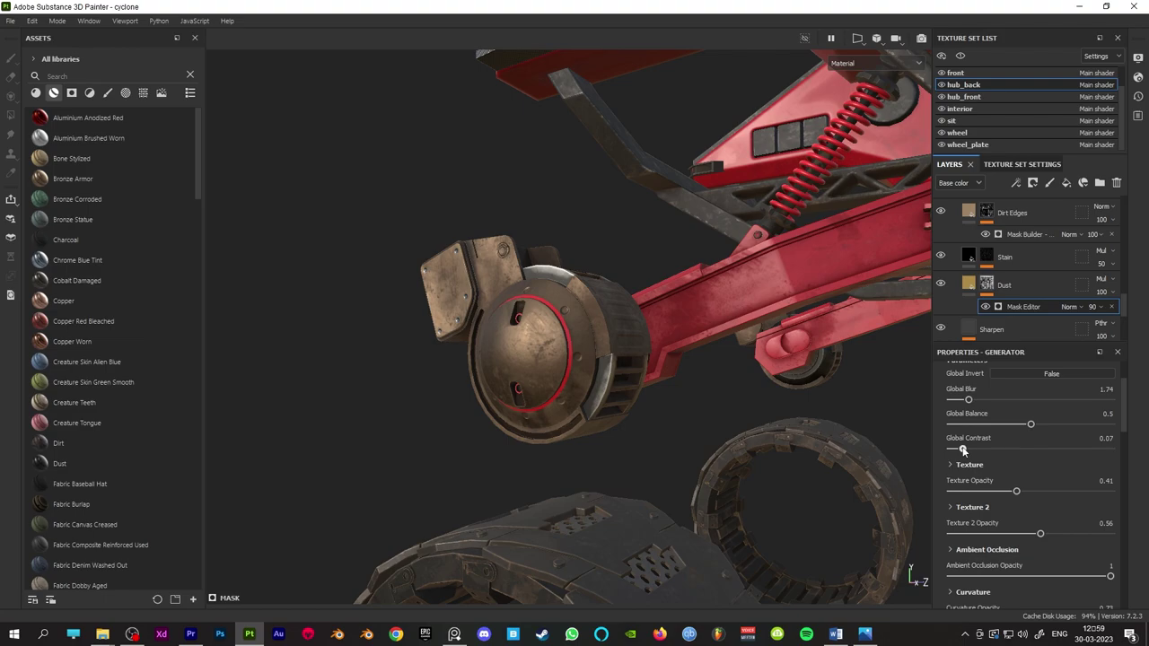
{"action": "left_click", "coordinate": [997, 492]}
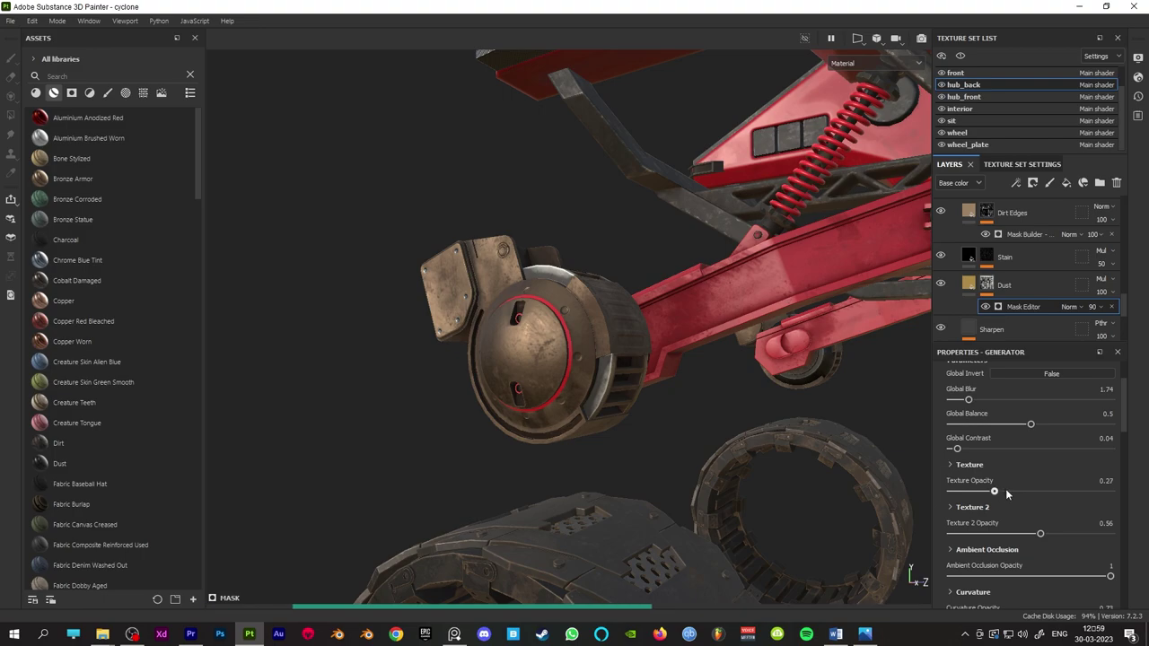
{"action": "left_click", "coordinate": [1013, 493]}
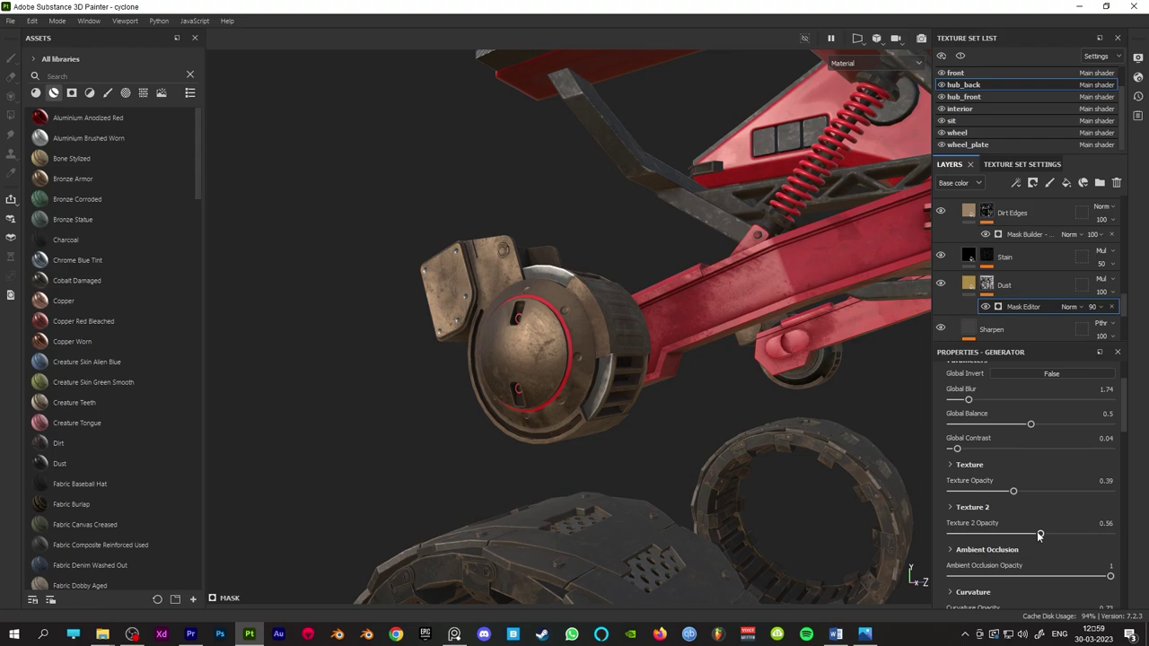
{"action": "left_click", "coordinate": [990, 535]}
{"action": "left_click", "coordinate": [1028, 530]}
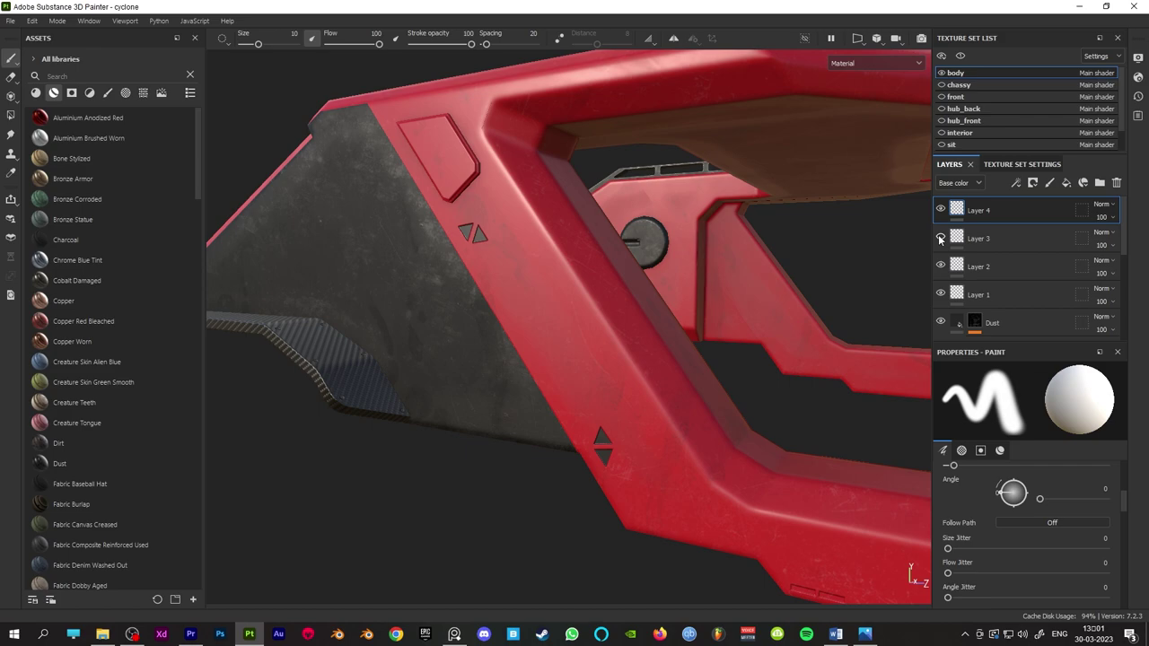
Check the body's arrow decals by hiding and reshowing Layer 2, and select that layer with the Arrow Head Smooth alpha for the brush
{"action": "left_click", "coordinate": [941, 266]}
{"action": "left_click", "coordinate": [941, 266]}
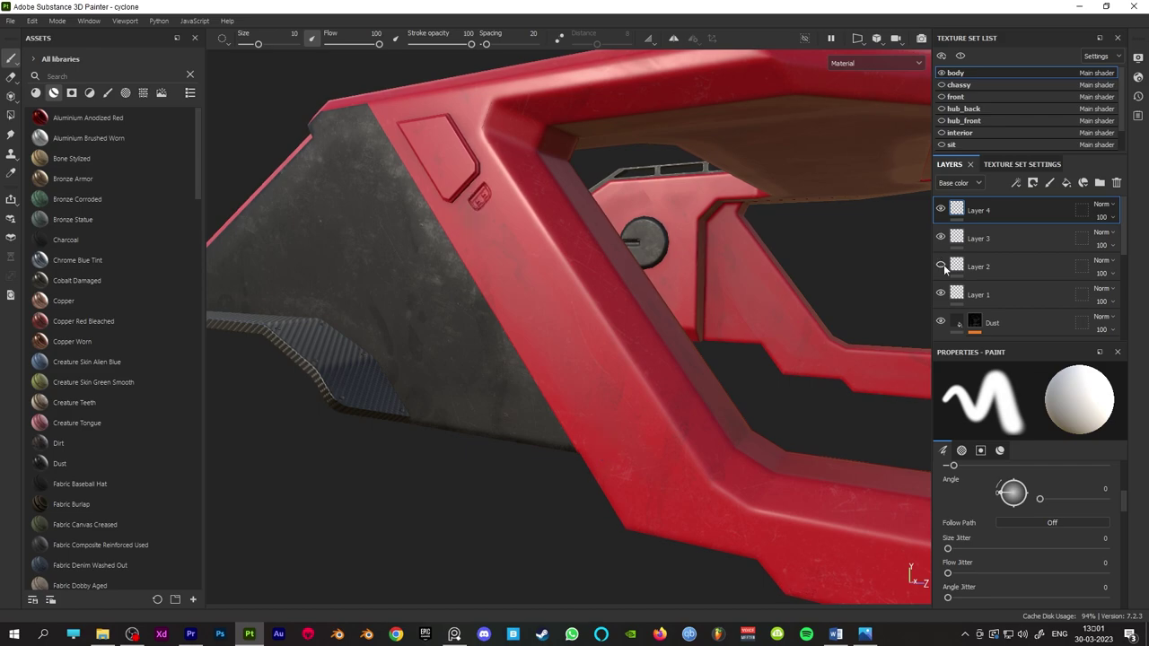
{"action": "left_click", "coordinate": [990, 260]}
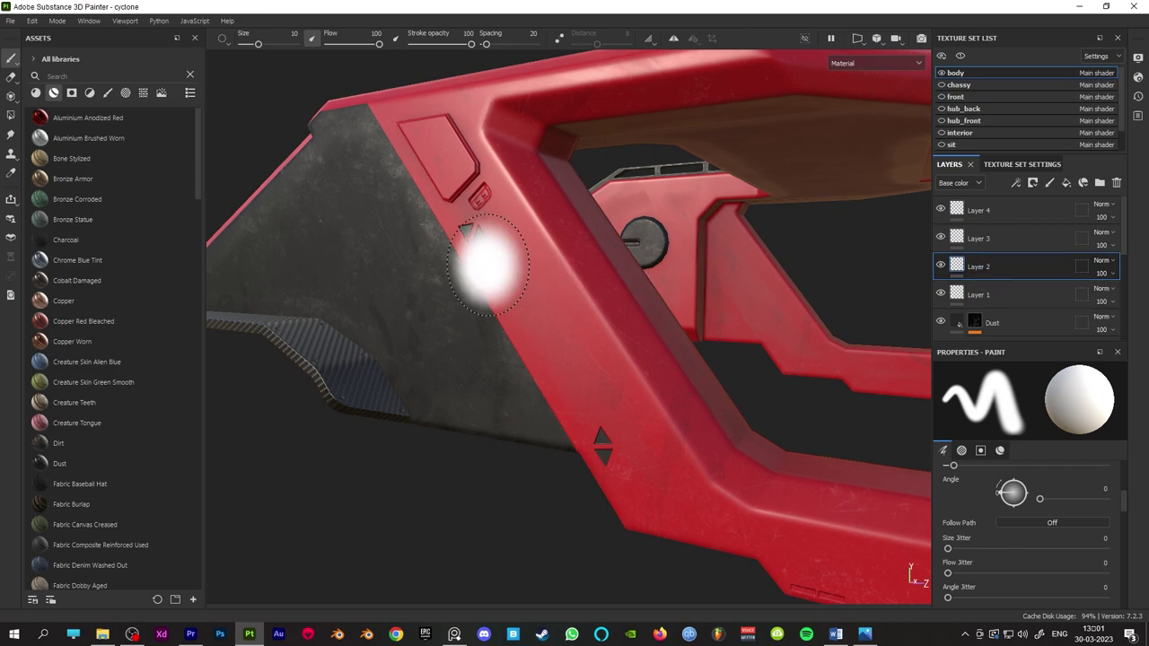
{"action": "left_click", "coordinate": [108, 93]}
{"action": "left_click", "coordinate": [126, 94]}
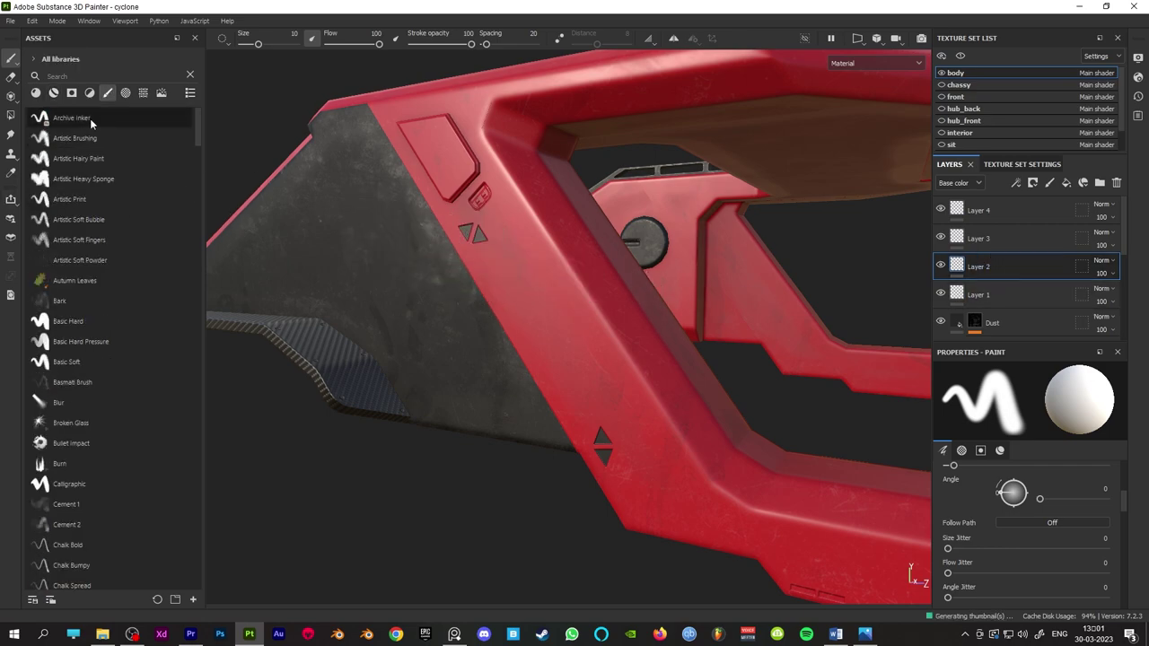
{"action": "left_click", "coordinate": [77, 160]}
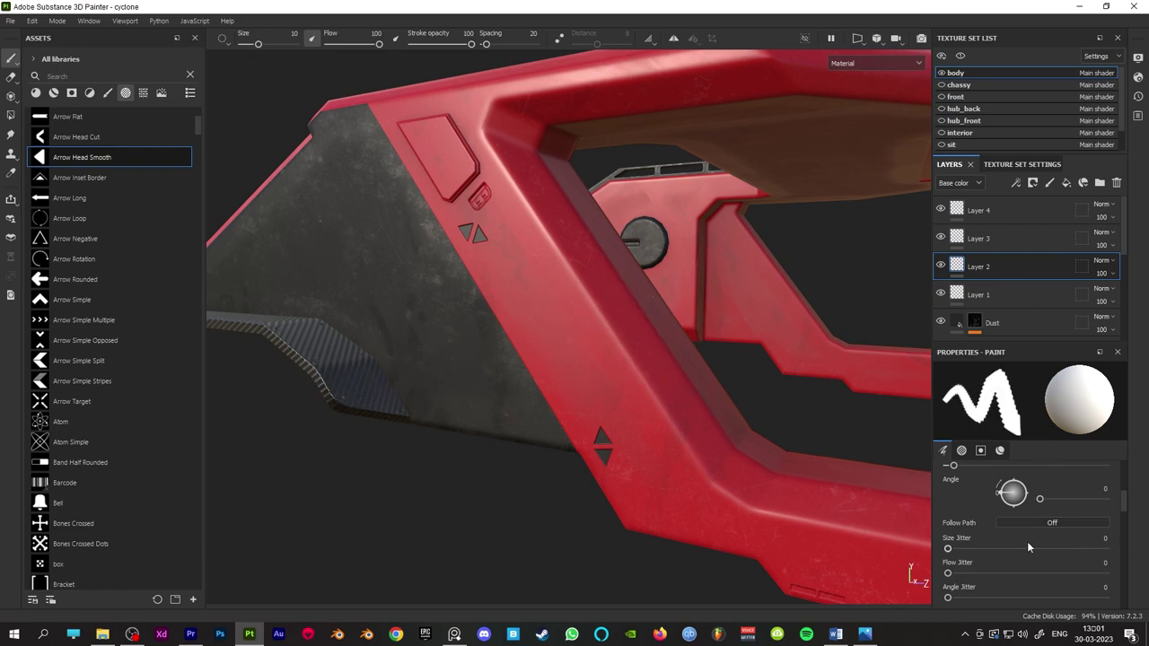
Stamp a single arrowhead decal at brush size 2.57 on the red strut, just above the lower arrow pair
{"action": "scroll", "coordinate": [1029, 548], "scroll_direction": "down", "scroll_amount": 10}
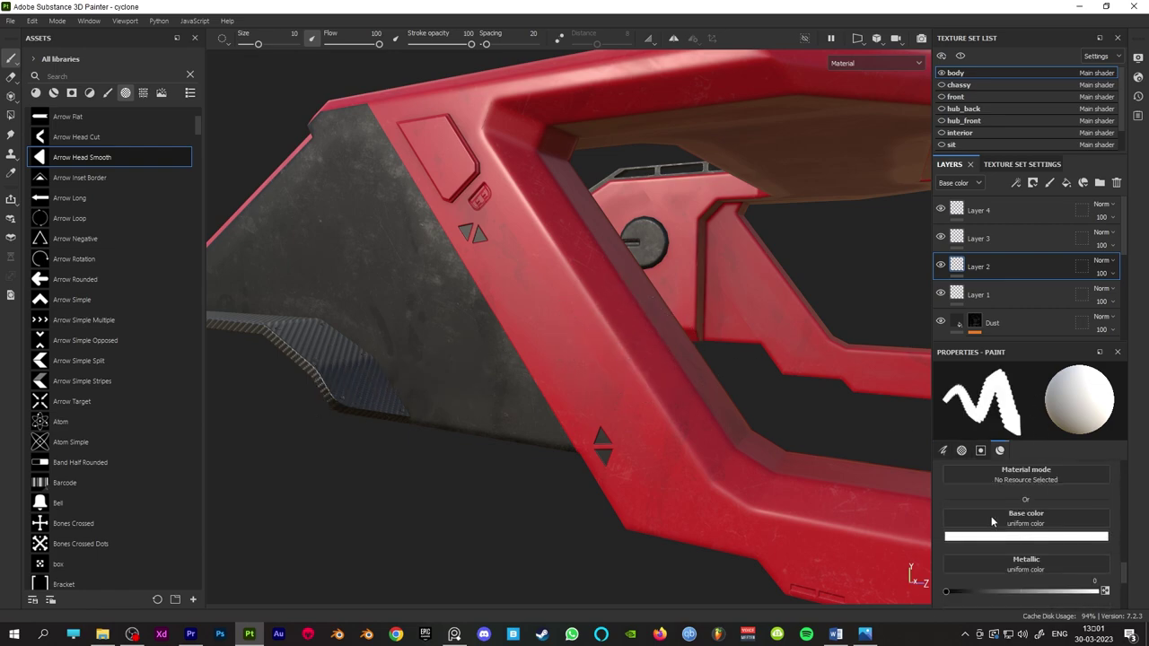
{"action": "scroll", "coordinate": [992, 521], "scroll_direction": "down", "scroll_amount": 4}
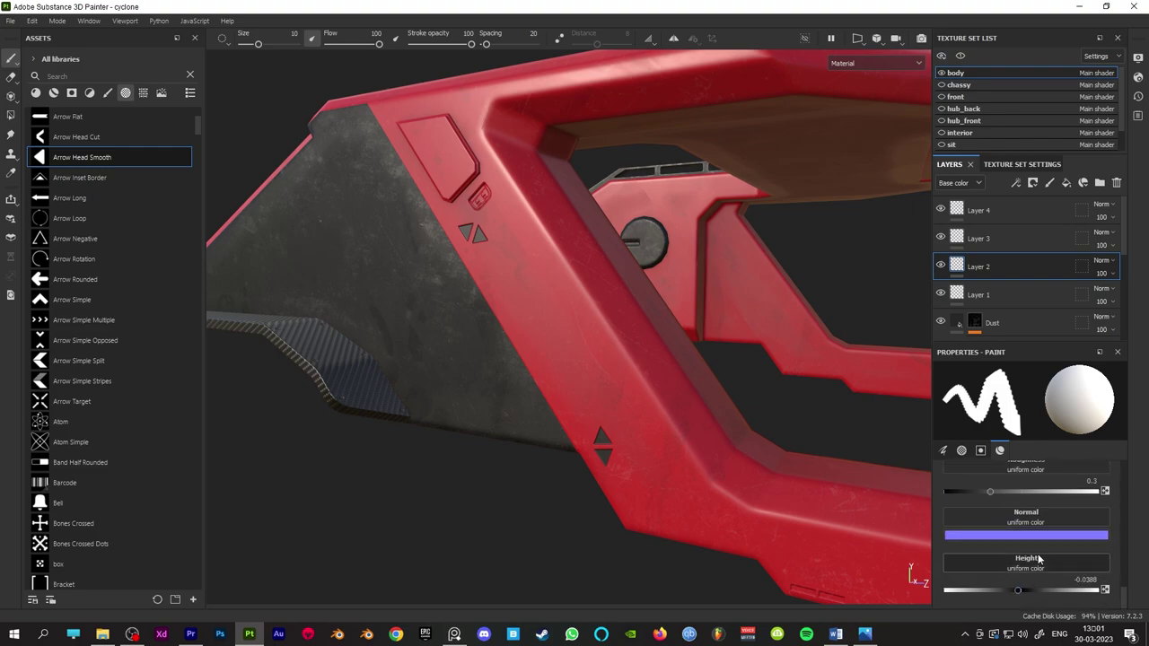
{"action": "scroll", "coordinate": [1038, 559], "scroll_direction": "up", "scroll_amount": 3}
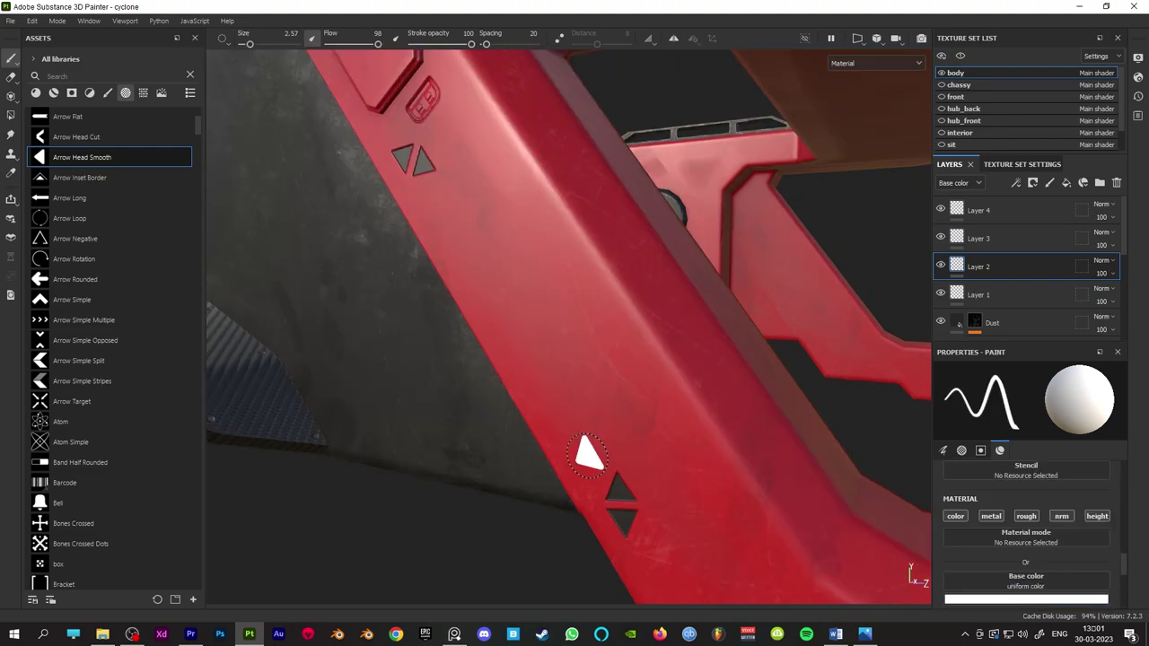
{"action": "left_click", "coordinate": [589, 453]}
{"action": "left_click_drag", "start_coordinate": [706, 491], "coordinate": [724, 437], "text": "alt"}
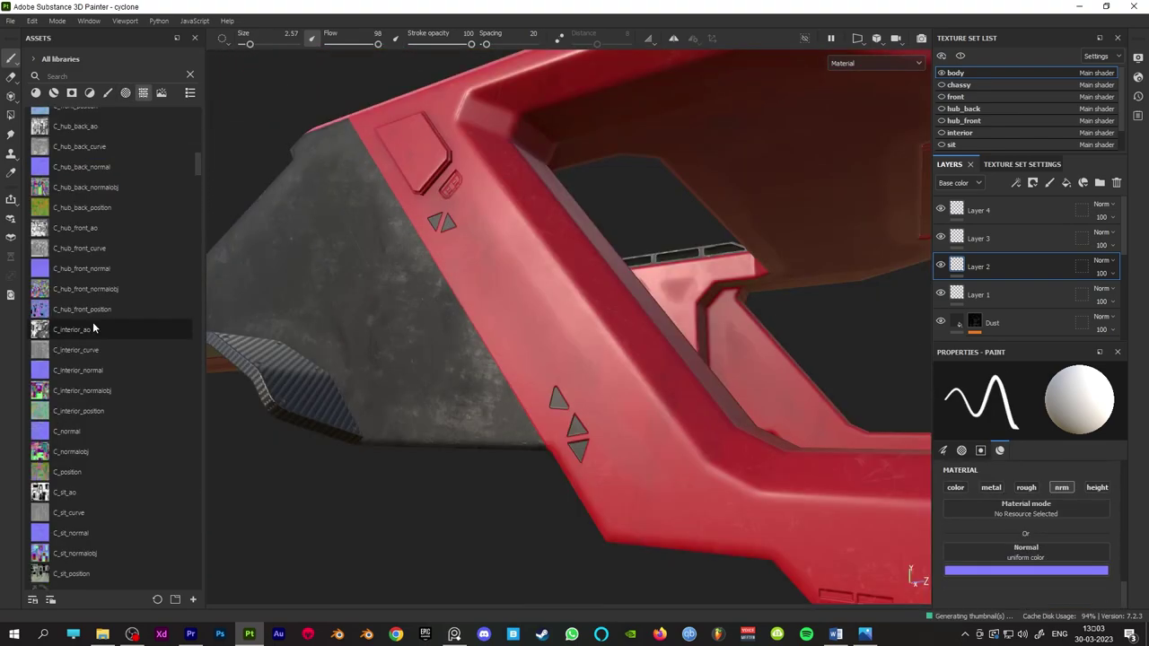
Assign the Circle Bump Border texture to the paint brush's normal channel
{"action": "scroll", "coordinate": [93, 329], "scroll_direction": "down", "scroll_amount": 8}
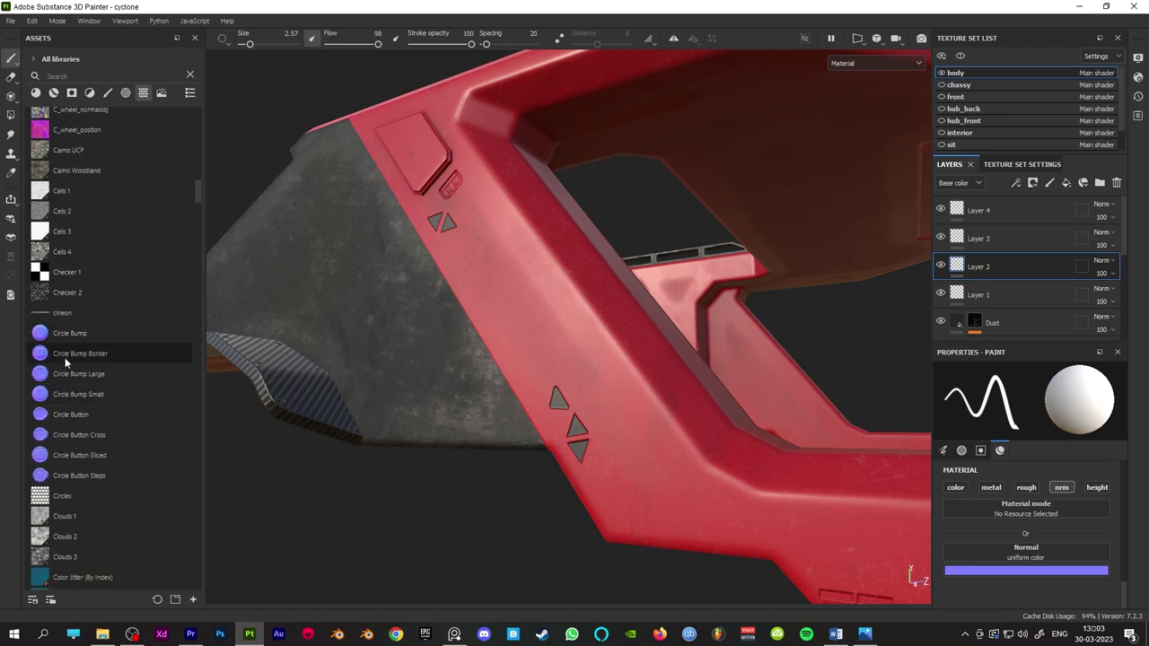
{"action": "left_click_drag", "start_coordinate": [65, 358], "coordinate": [891, 639]}
{"action": "left_click_drag", "start_coordinate": [981, 556], "coordinate": [984, 558]}
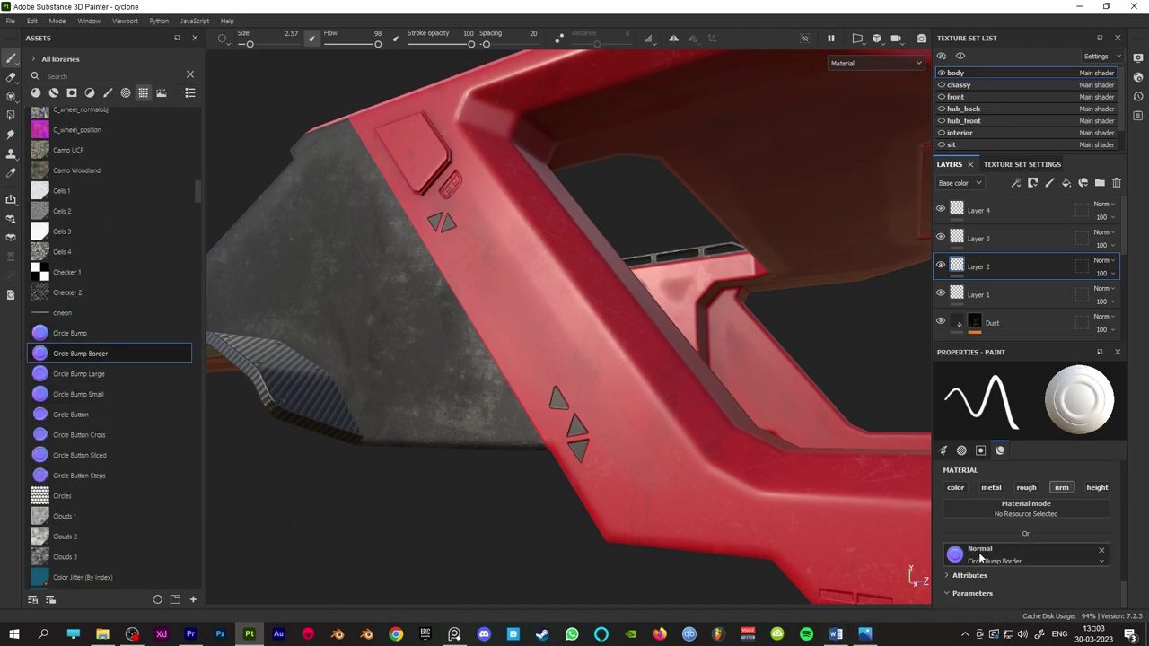
Search the alphas for "shape be" and stamp the circular bump at brush size 6.33 between the arrow decals on the red strut
{"action": "left_click", "coordinate": [126, 92]}
{"action": "type", "text": "shape be"}
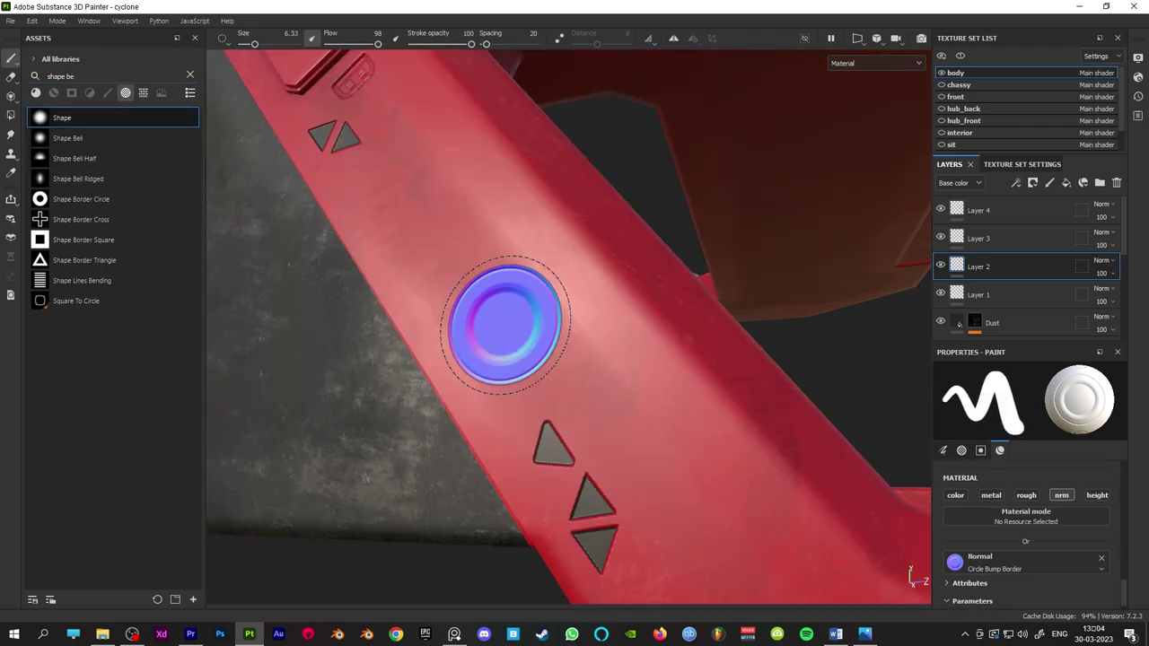
{"action": "left_click", "coordinate": [500, 321]}
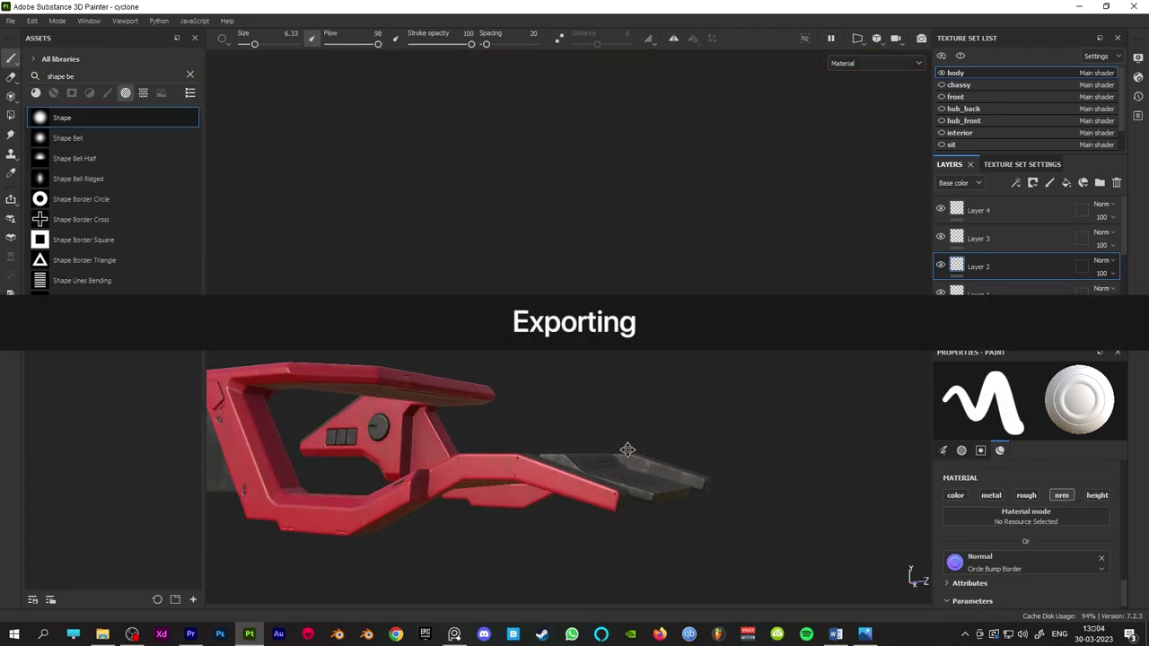
Open the texture export settings and choose an output template for the maps
{"action": "mouse_move", "coordinate": [425, 395]}
{"action": "left_mouse_down", "text": "alt"}
{"action": "mouse_move", "coordinate": [664, 421]}
{"action": "mouse_move", "coordinate": [659, 449]}
{"action": "mouse_move", "coordinate": [680, 392]}
{"action": "mouse_move", "coordinate": [664, 368]}
{"action": "mouse_move", "coordinate": [673, 385]}
{"action": "mouse_move", "coordinate": [732, 384]}
{"action": "left_mouse_up", "text": "alt"}
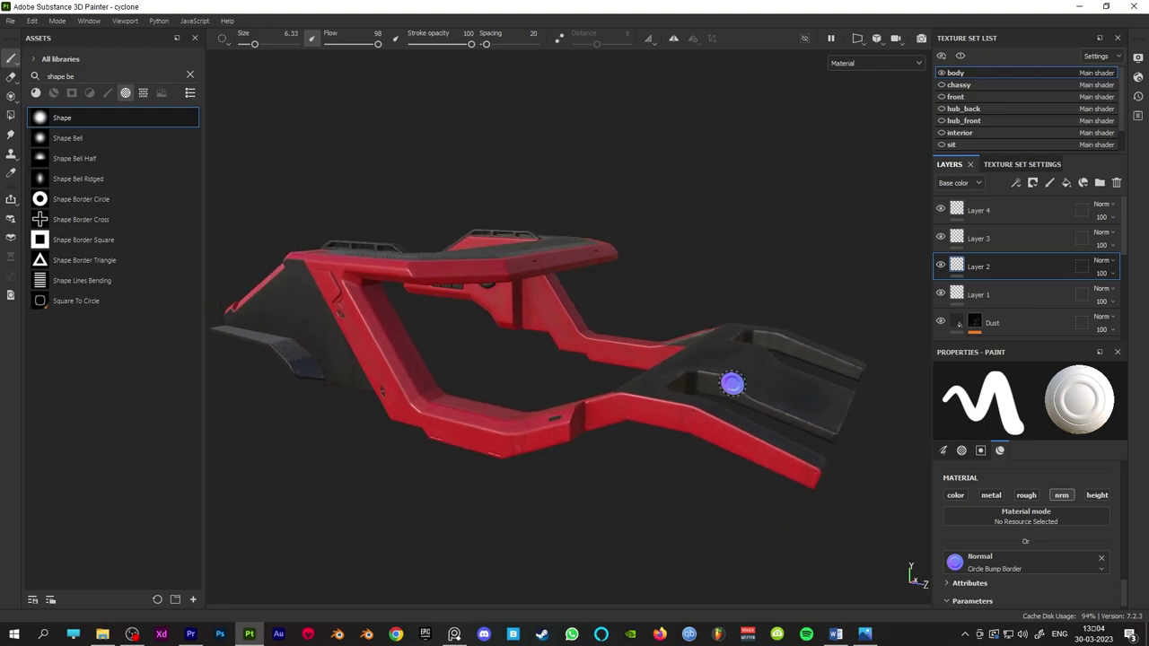
{"action": "key", "text": "ctrl+shift"}
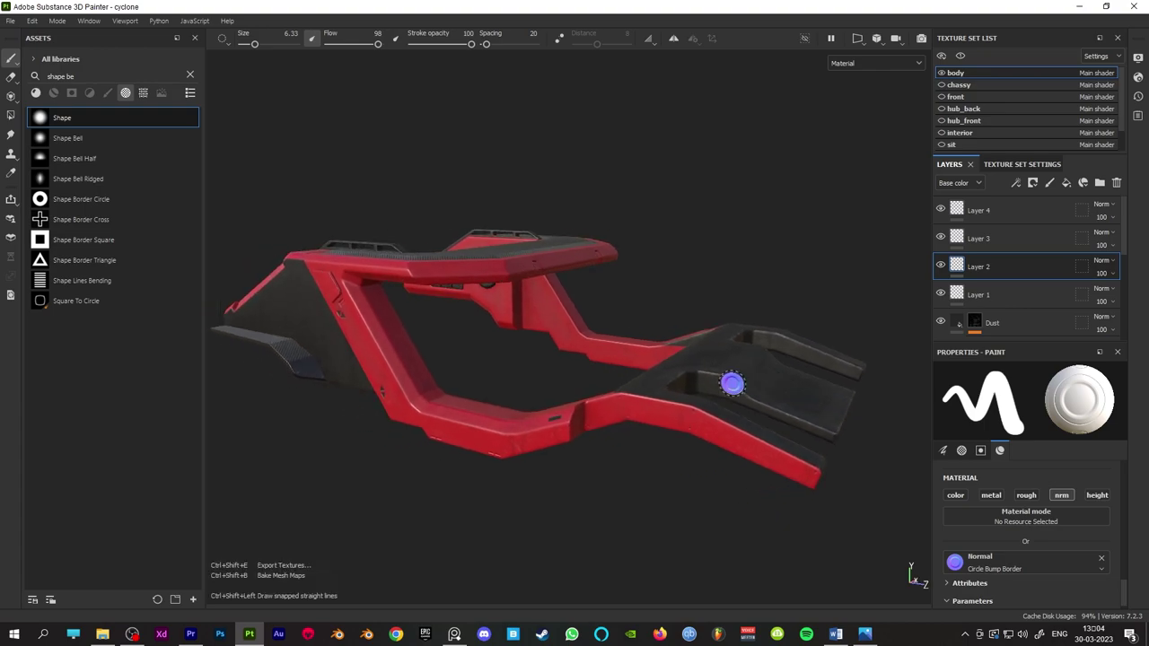
{"action": "key", "text": "ctrl+shift+e"}
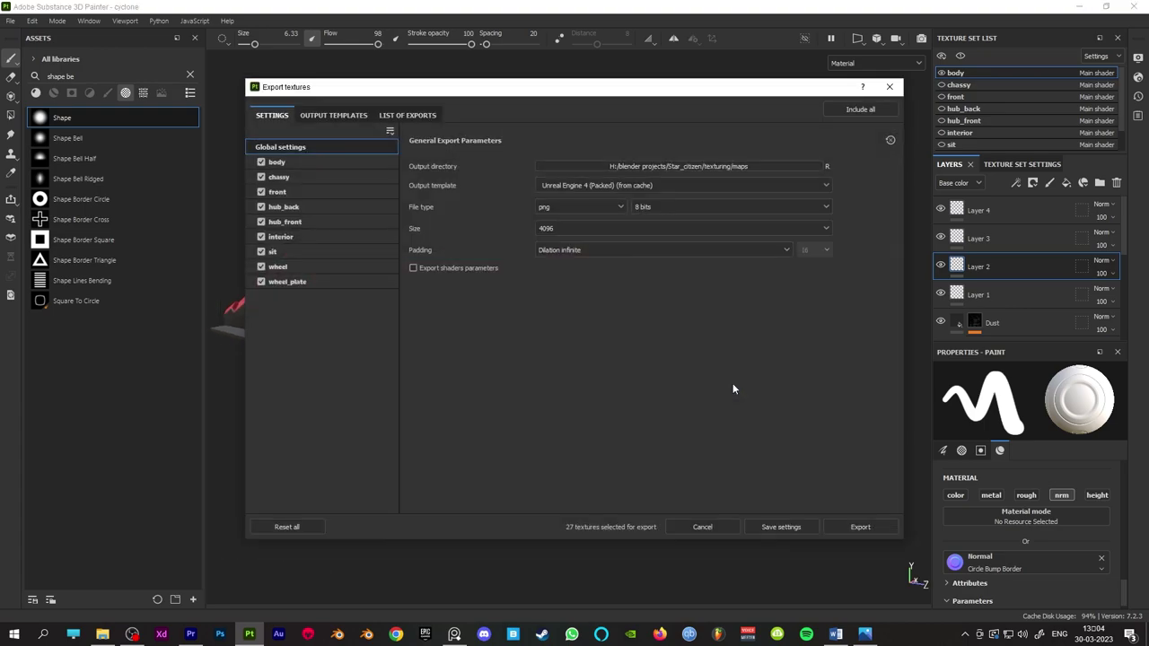
{"action": "left_click", "coordinate": [669, 185]}
{"action": "left_click", "coordinate": [627, 215]}
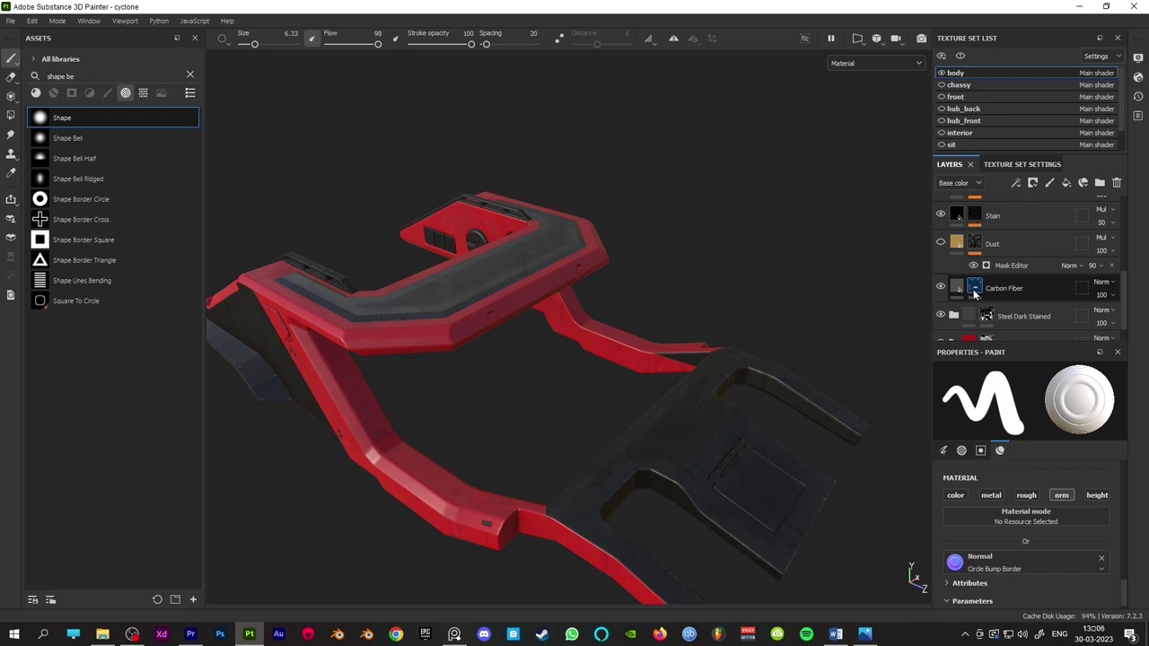
Polygon-fill the red front arm's outer side in white on the Carbon Fiber layer's mask, using UV chunk fill
{"action": "left_click", "coordinate": [975, 292]}
{"action": "scroll", "coordinate": [1006, 314], "scroll_direction": "down", "scroll_amount": 1}
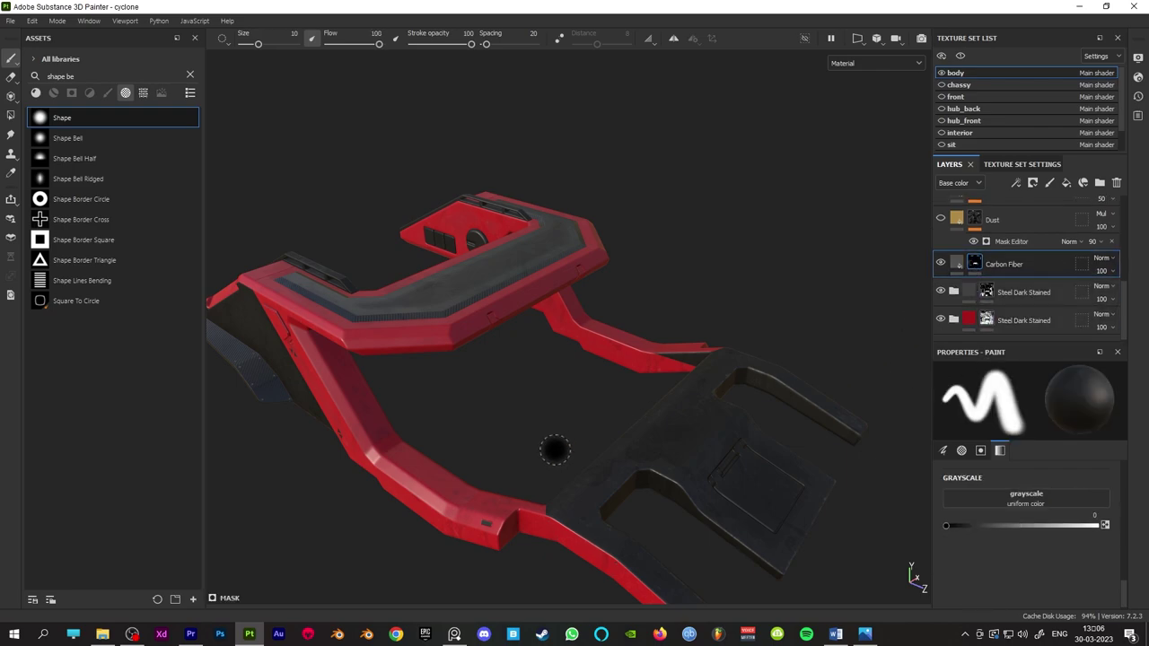
{"action": "left_click_drag", "start_coordinate": [555, 450], "coordinate": [573, 407], "text": "alt"}
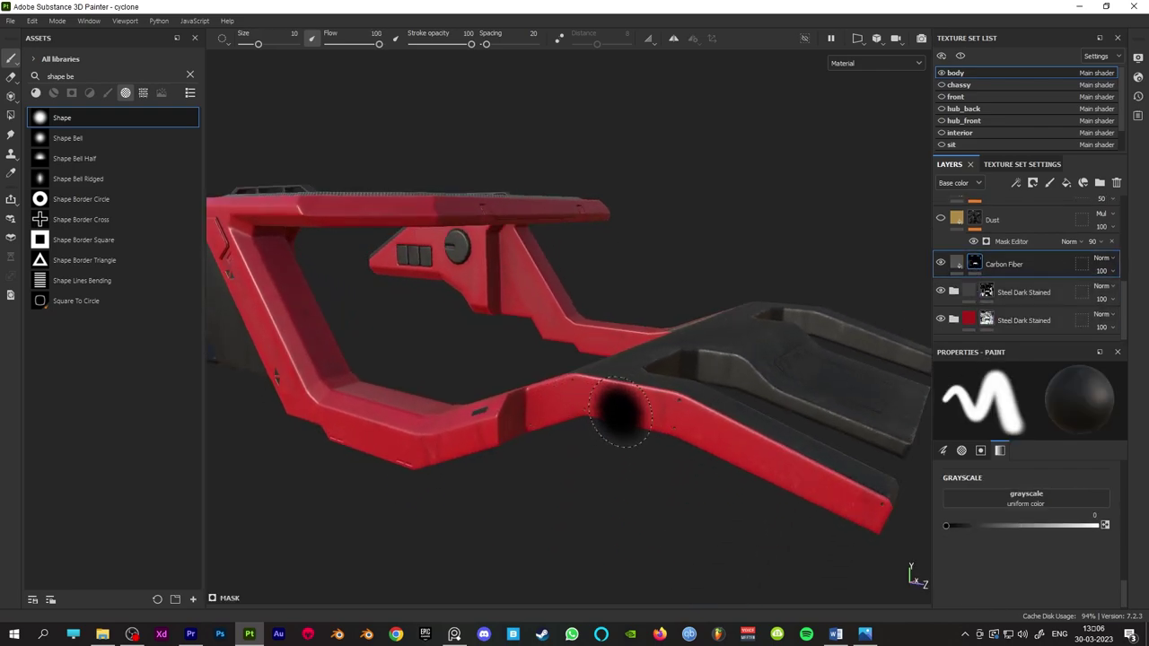
{"action": "left_click", "coordinate": [10, 115]}
{"action": "left_click", "coordinate": [492, 398]}
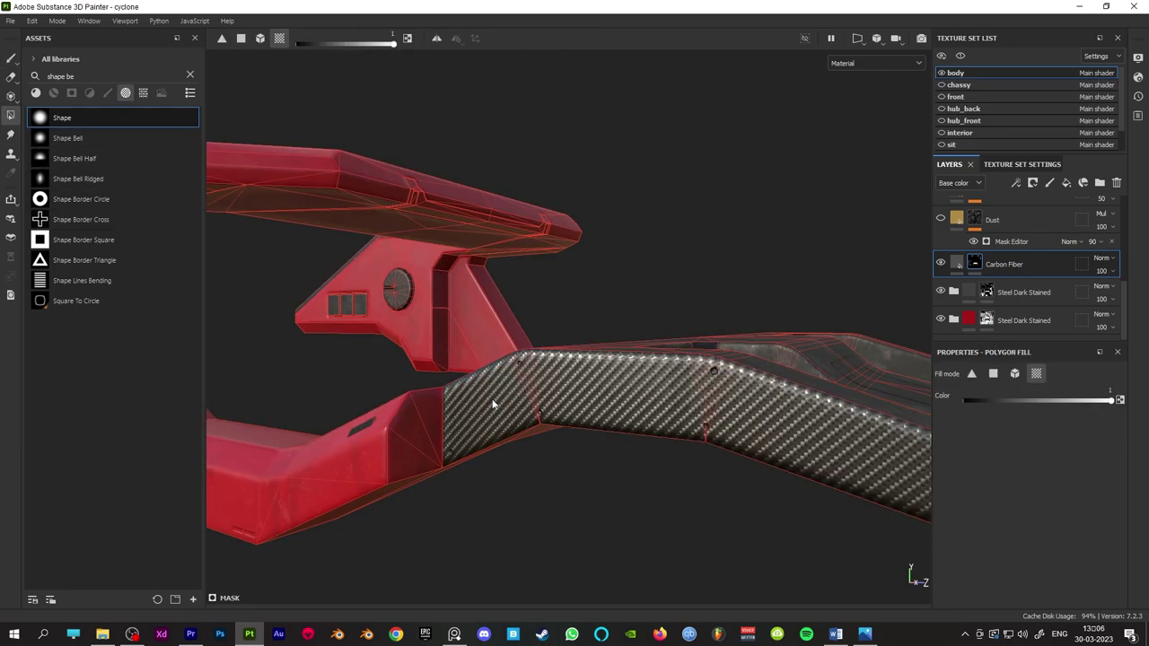